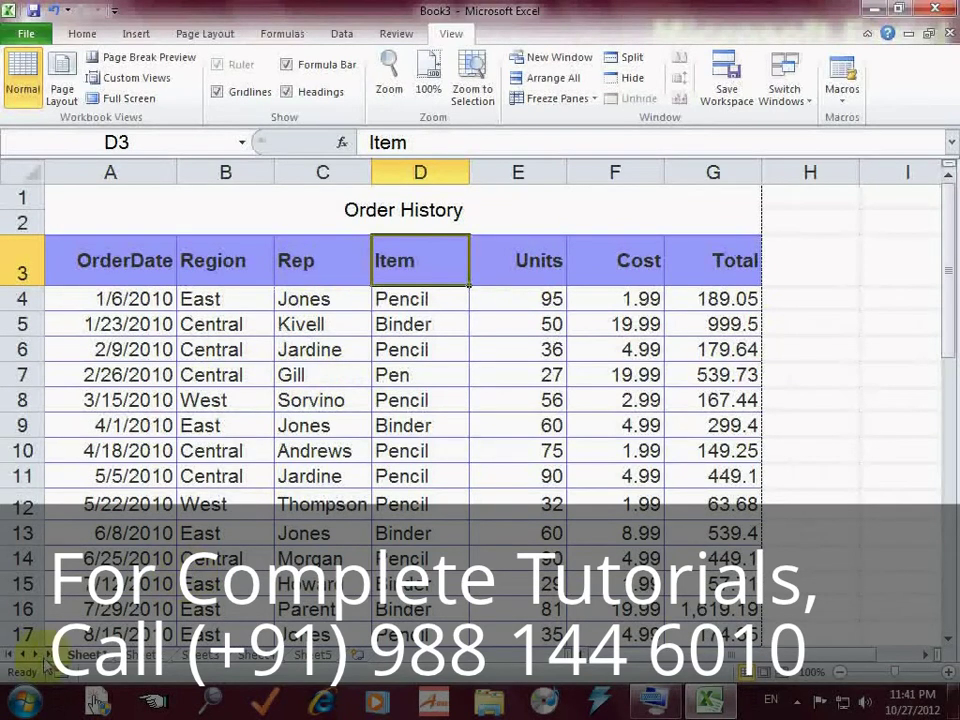
# Select row 17 and cell A3, then scroll the order rows down and back up
pyautogui.click(17, 633)
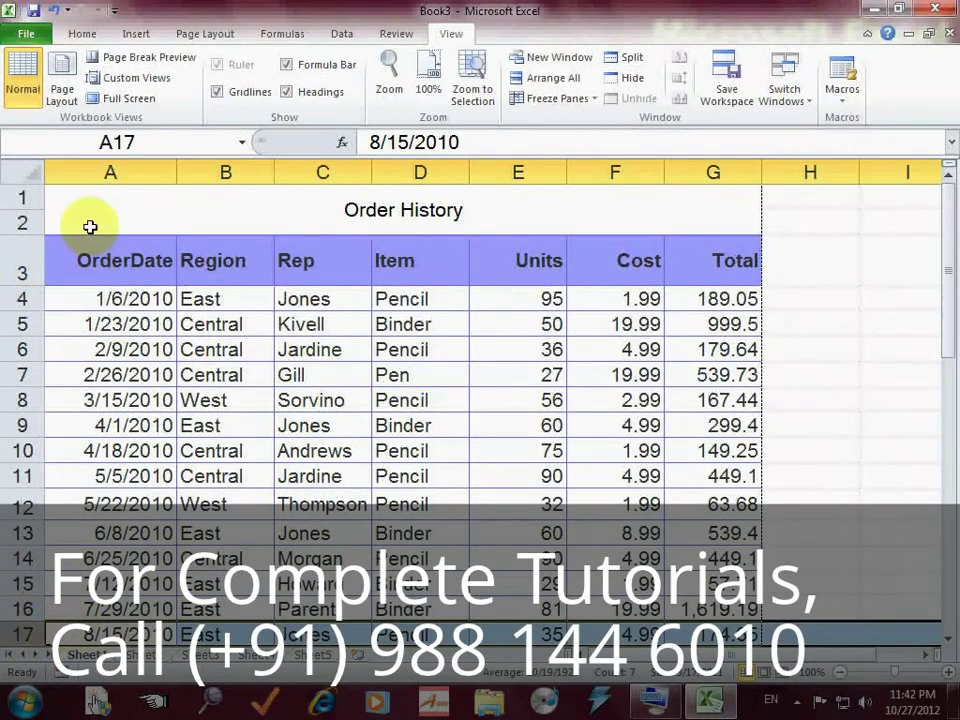
pyautogui.click(75, 254)
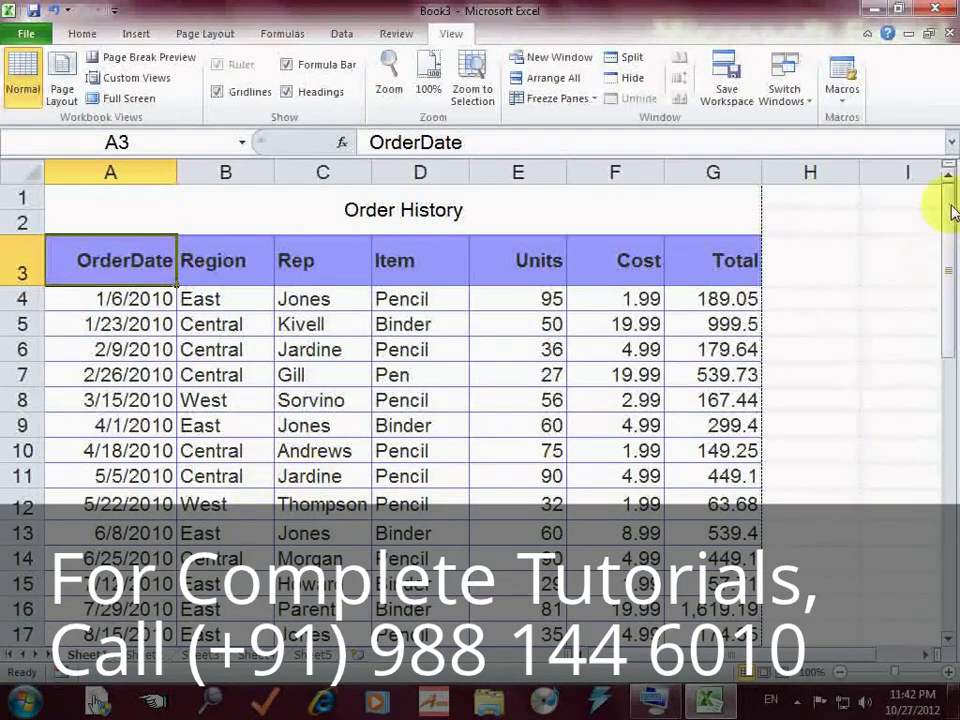
pyautogui.click(948, 640)
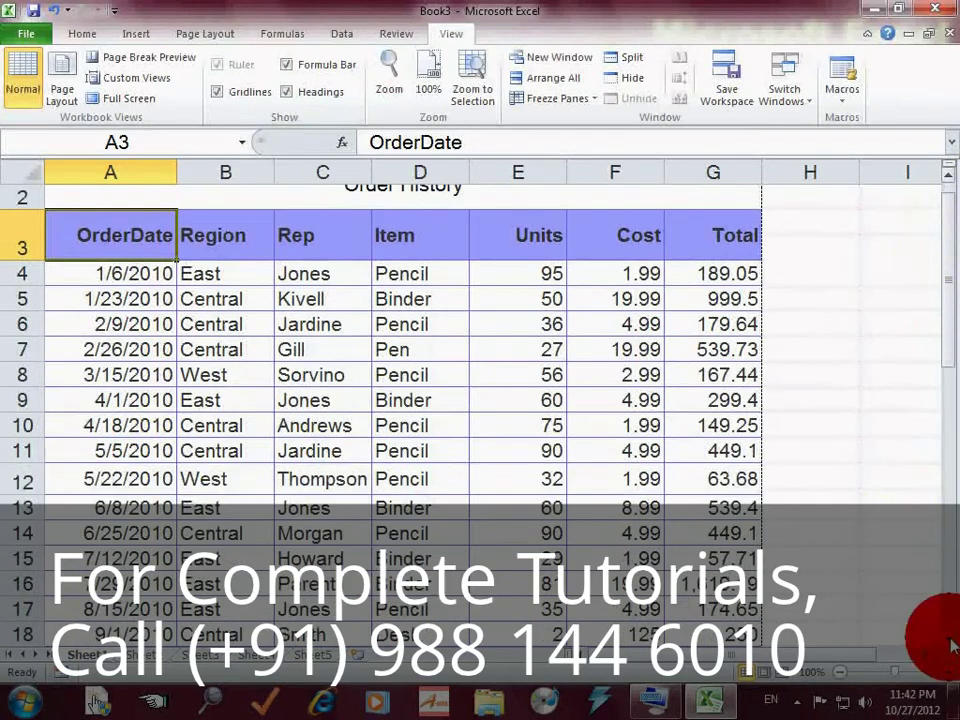
pyautogui.click(948, 640)
pyautogui.click(948, 640)
pyautogui.click(948, 640)
pyautogui.click(948, 640)
pyautogui.click(948, 640)
pyautogui.click(948, 640)
pyautogui.click(948, 640)
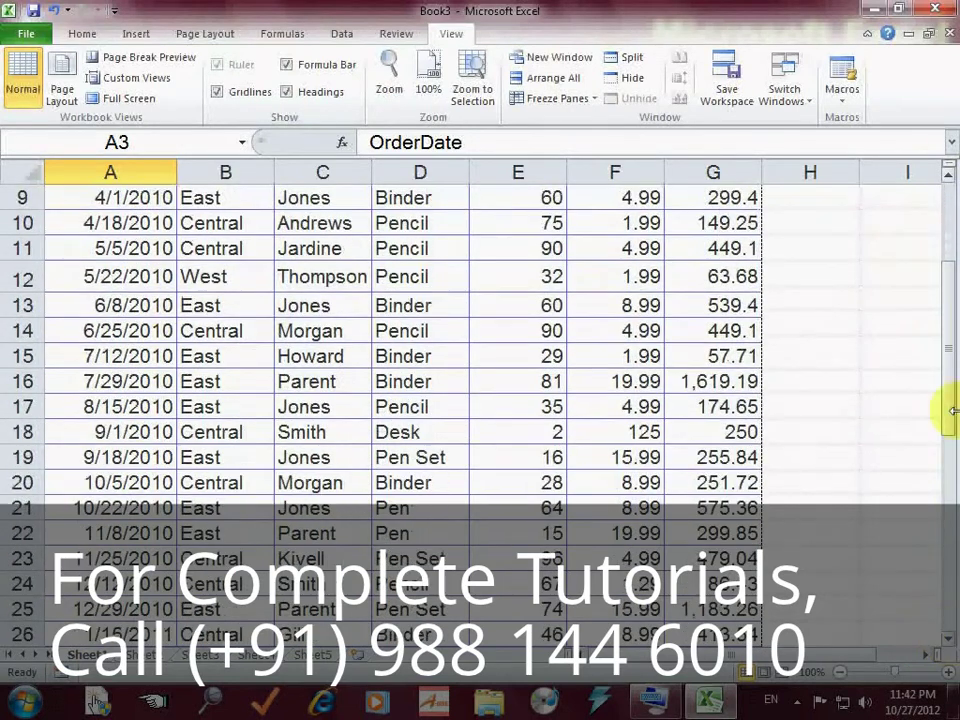
pyautogui.click(948, 172)
pyautogui.click(948, 172)
pyautogui.click(948, 172)
pyautogui.click(948, 172)
pyautogui.click(948, 172)
pyautogui.click(948, 172)
pyautogui.click(948, 172)
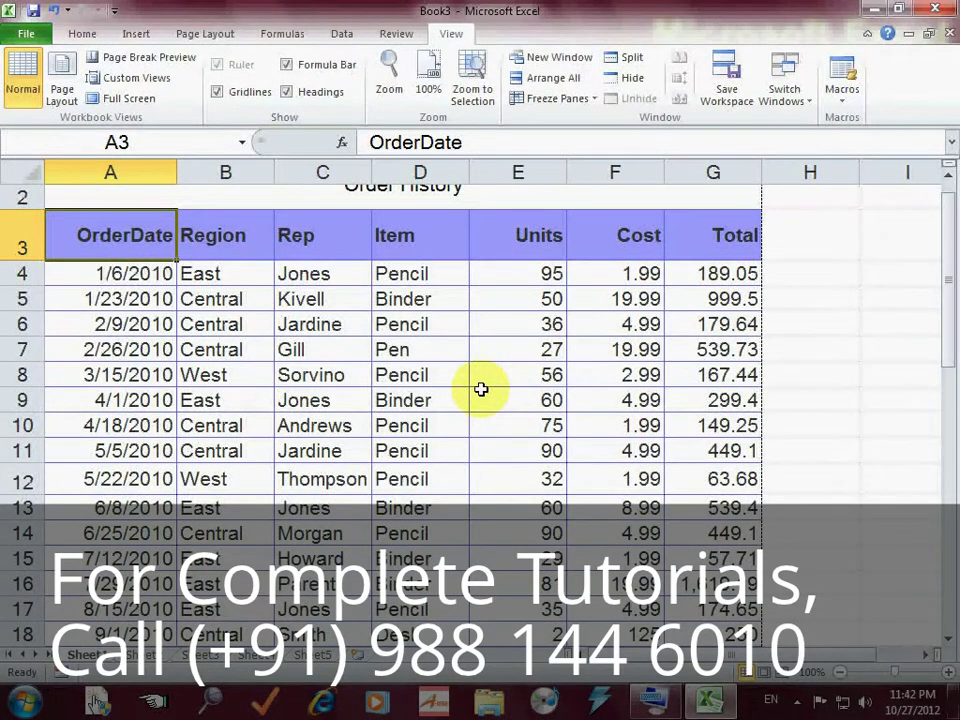
# Scroll through the orders, highlight the row 3 headings, and select cell A4
pyautogui.scroll(-6, 481, 389)
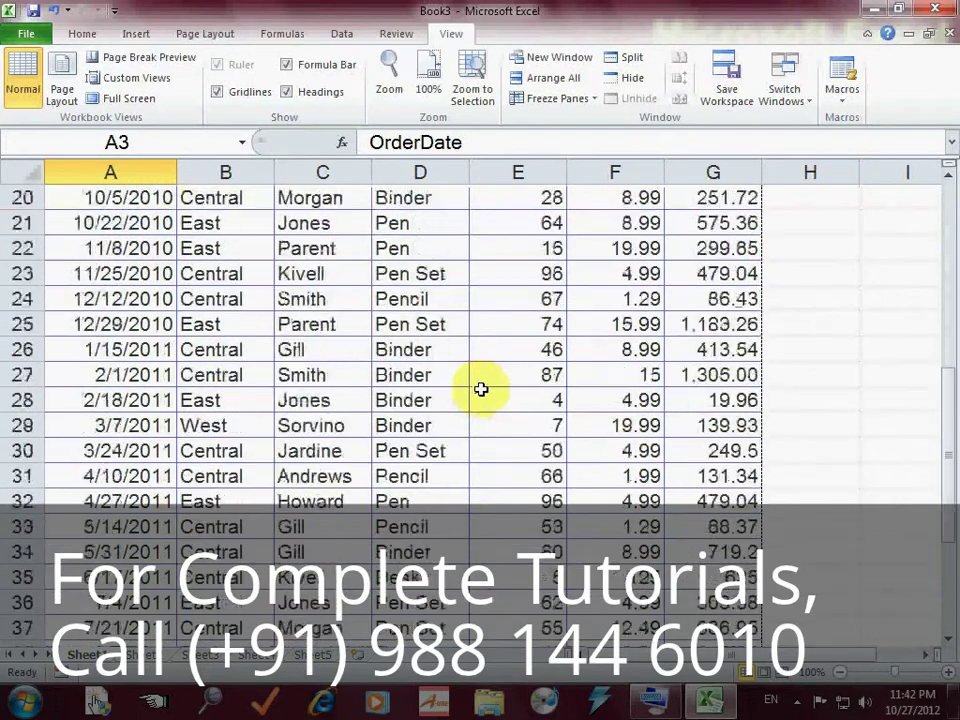
pyautogui.scroll(-7, 481, 389)
pyautogui.scroll(13, 481, 389)
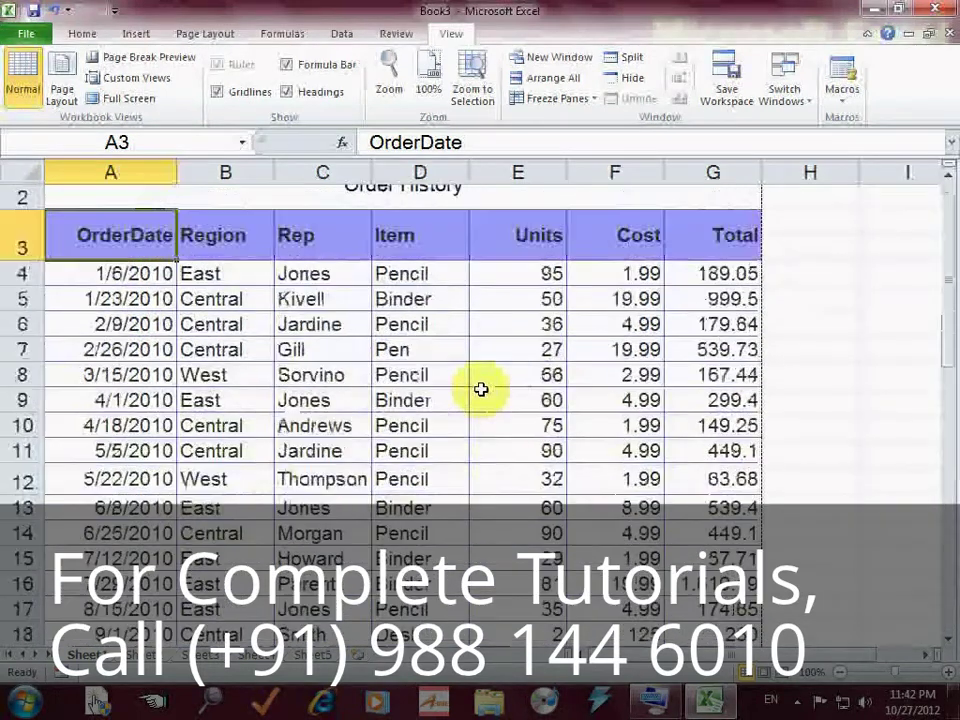
pyautogui.scroll(1, 481, 389)
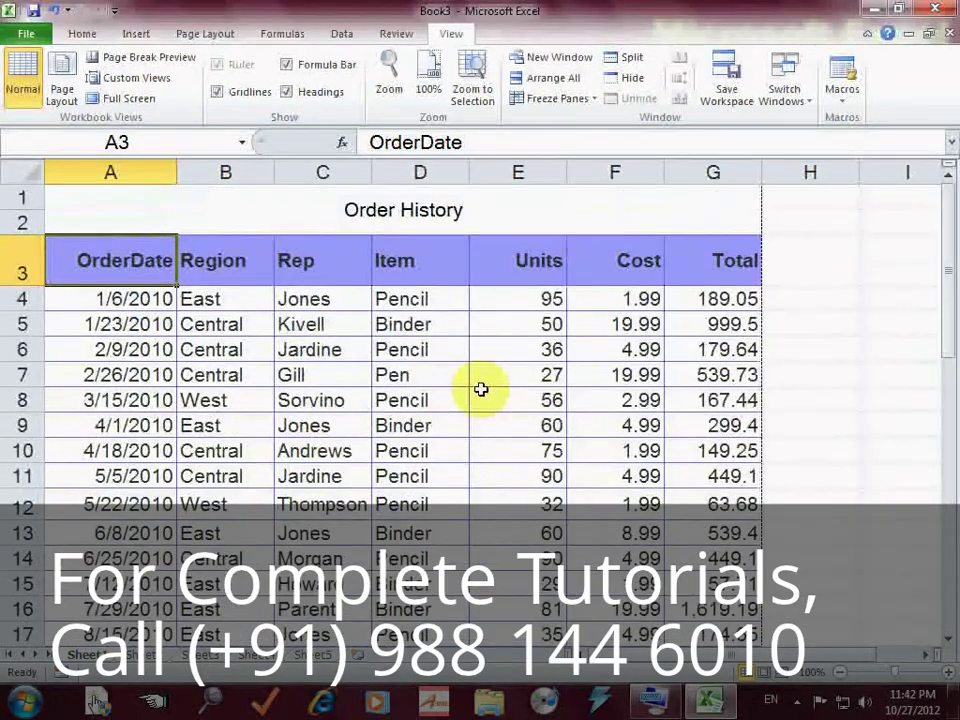
pyautogui.scroll(-2, 481, 389)
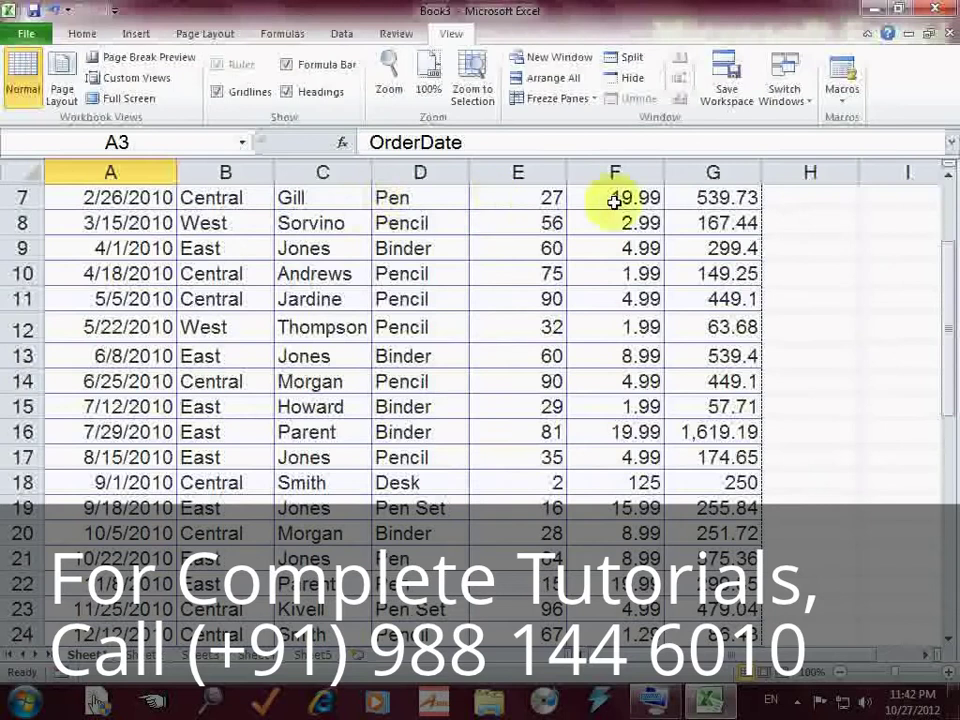
pyautogui.click(948, 176)
pyautogui.click(948, 176)
pyautogui.click(948, 176)
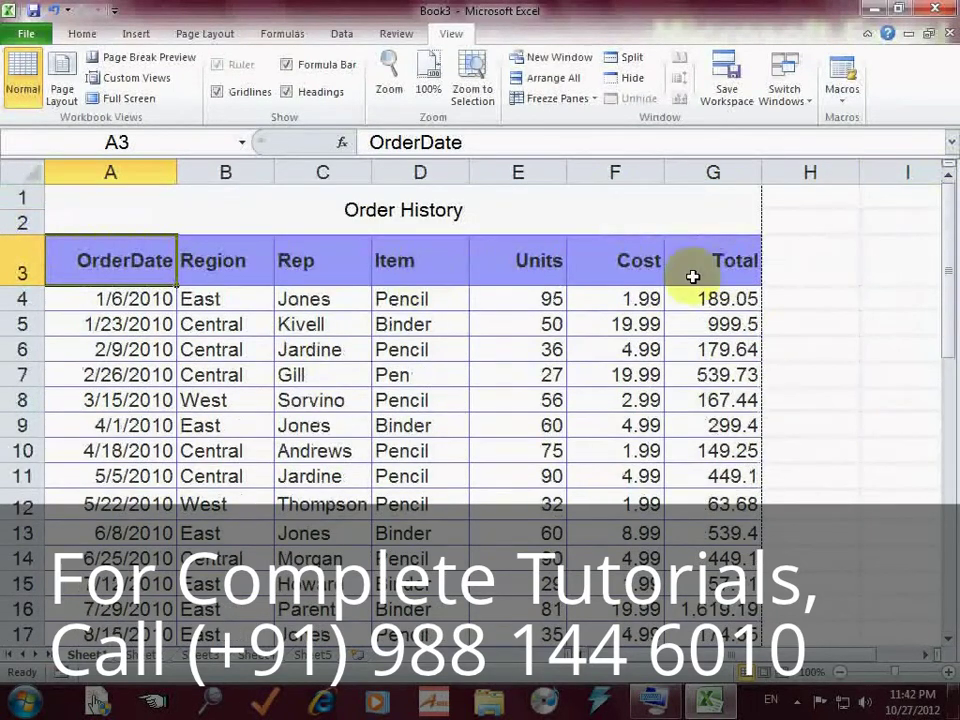
pyautogui.moveTo(692, 274); pyautogui.dragTo(107, 257)
pyautogui.click(139, 299)
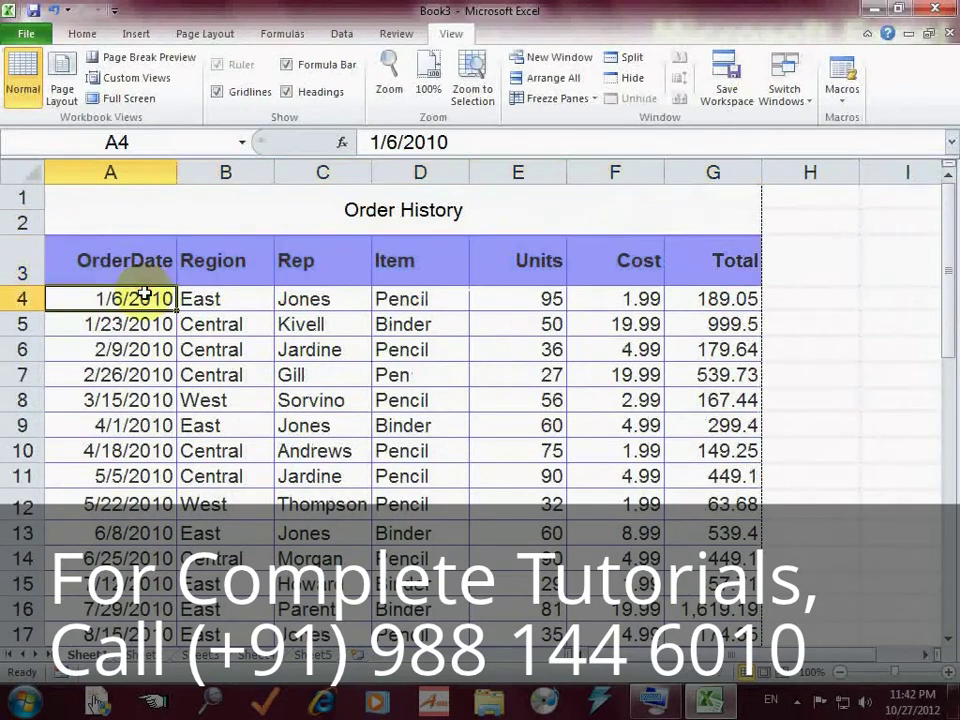
# Scroll down and select the row 13 order's cells, from Binder and Units to 6/8/2010
pyautogui.click(948, 641)
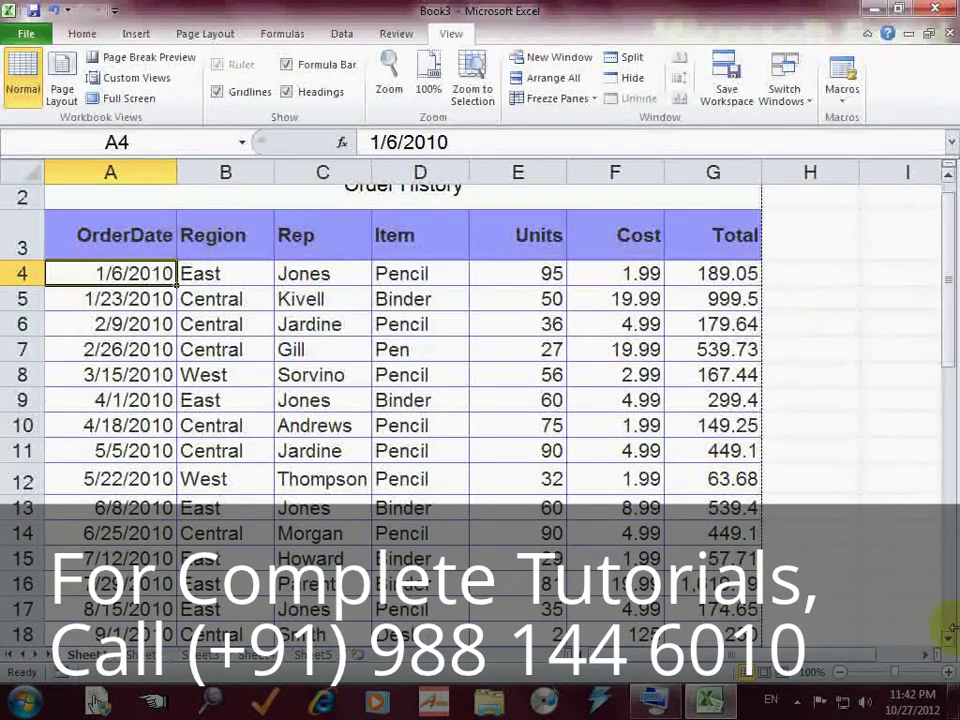
pyautogui.click(948, 641)
pyautogui.click(948, 641)
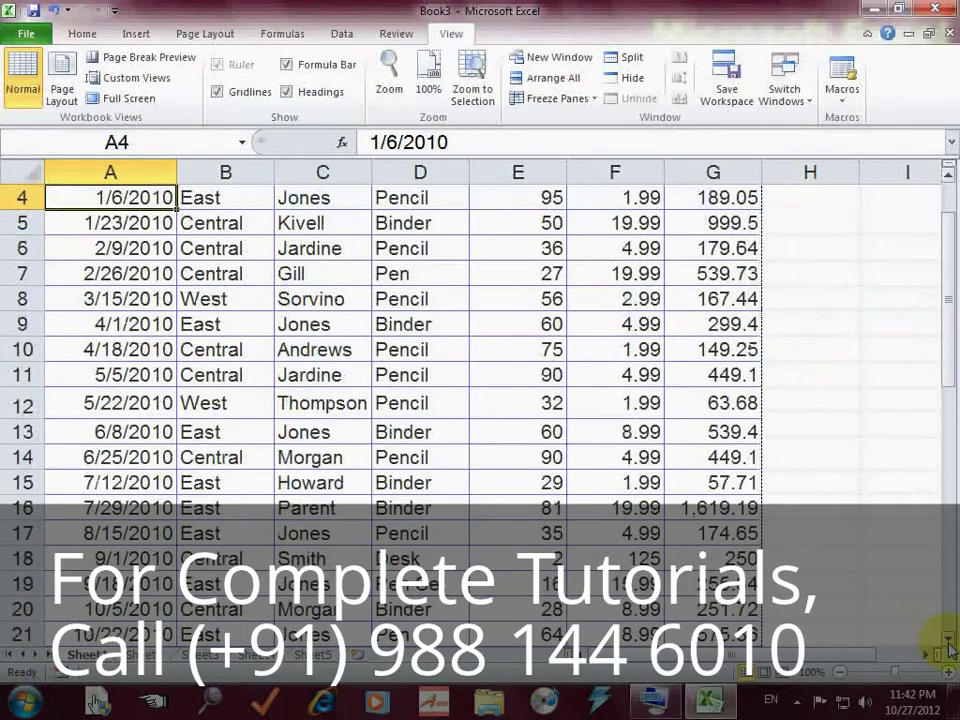
pyautogui.click(948, 641)
pyautogui.click(948, 641)
pyautogui.click(948, 641)
pyautogui.click(948, 641)
pyautogui.click(948, 641)
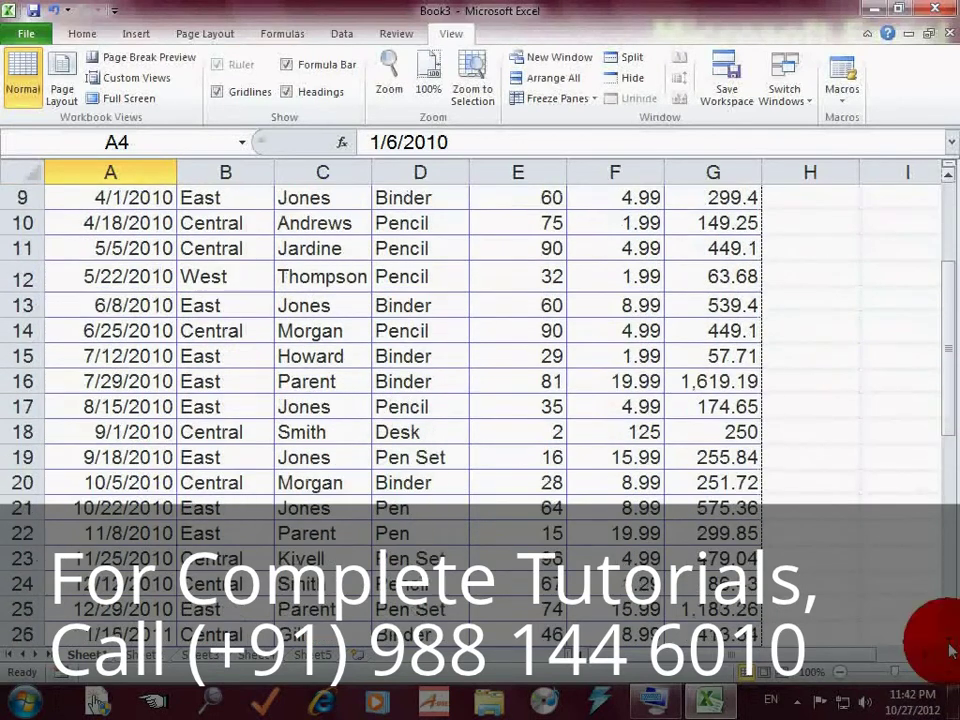
pyautogui.click(948, 641)
pyautogui.click(412, 282)
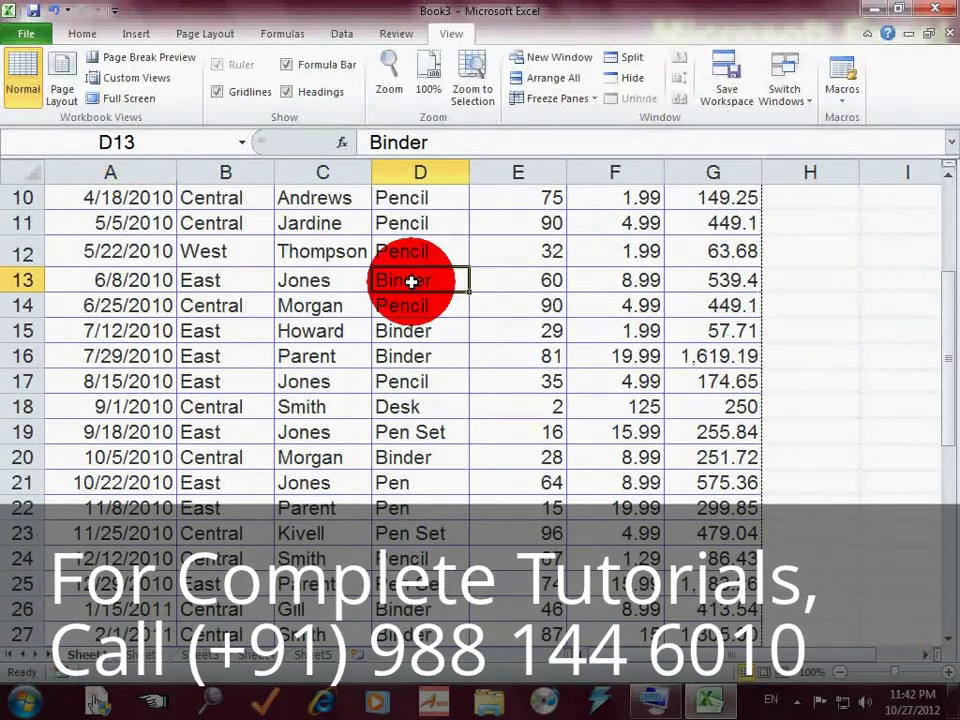
pyautogui.click(545, 280)
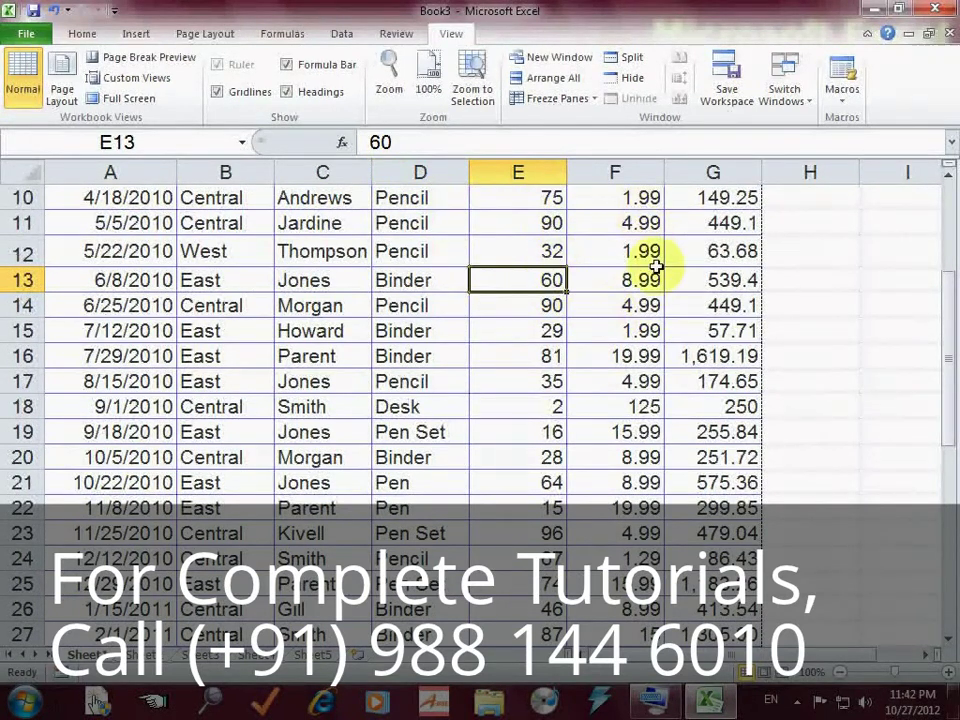
pyautogui.click(718, 291)
pyautogui.moveTo(718, 291); pyautogui.dragTo(198, 290)
pyautogui.click(150, 285)
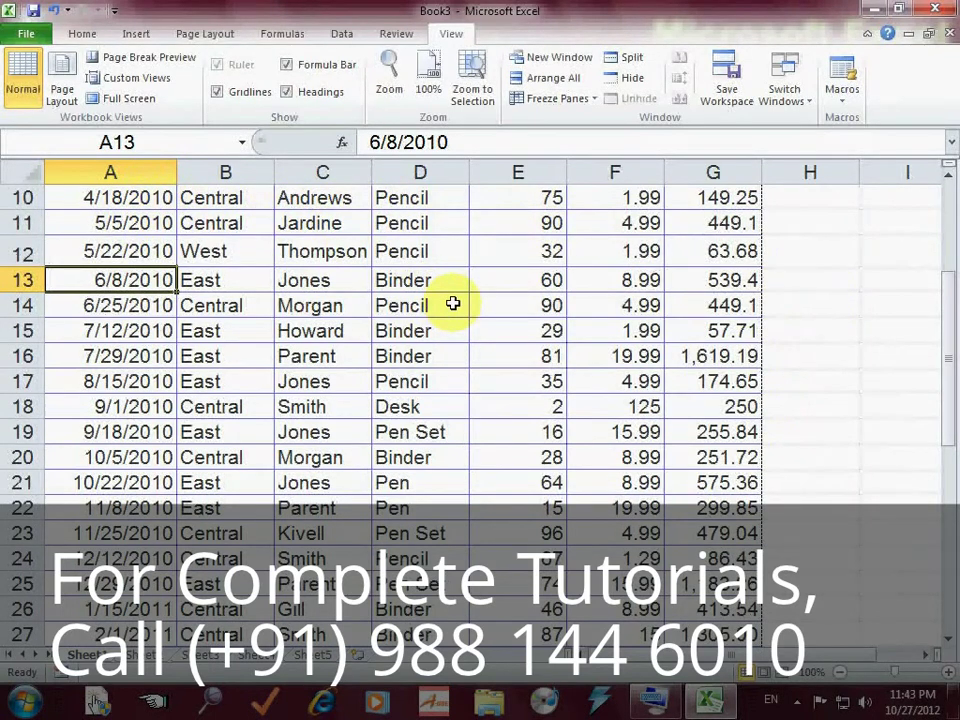
pyautogui.click(949, 184)
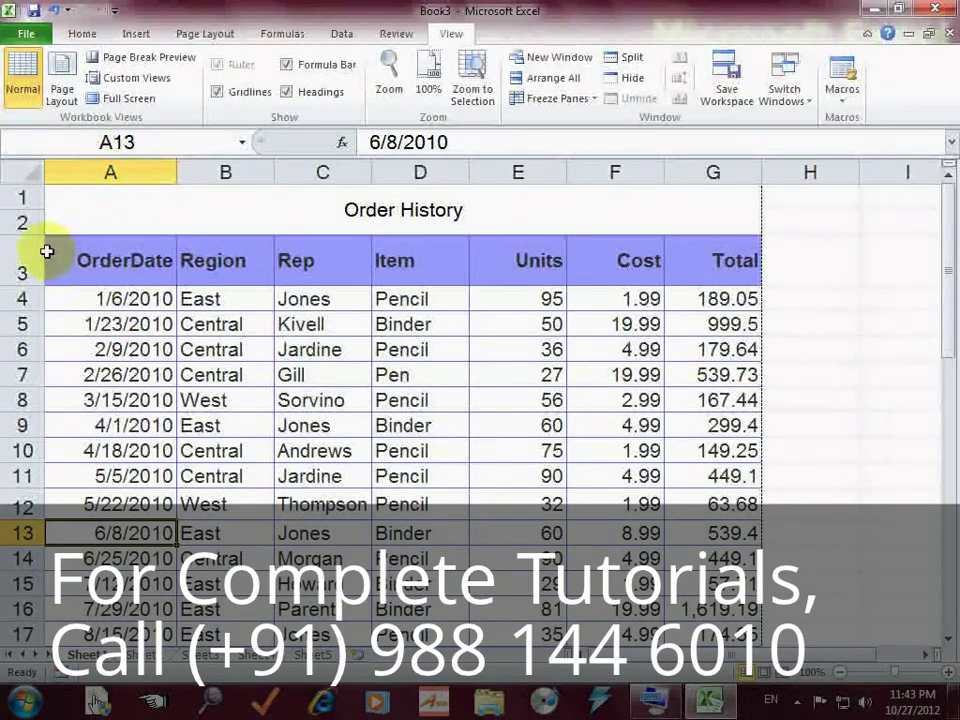
# Highlight title and header rows 1–3, then select cell A4 as the freeze point
pyautogui.click(16, 258)
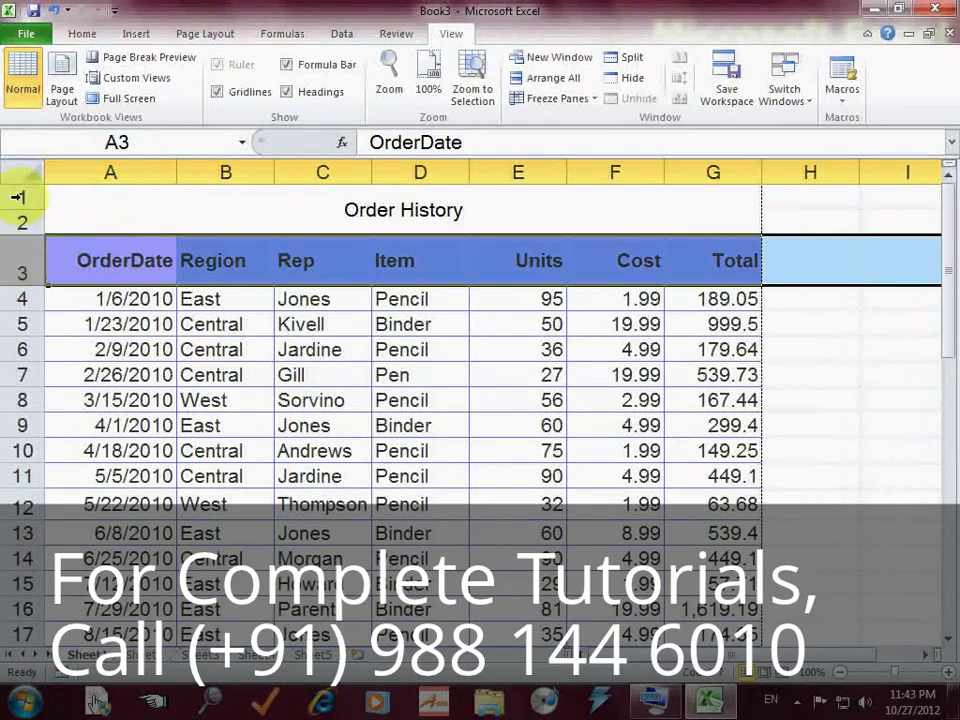
pyautogui.moveTo(17, 192); pyautogui.dragTo(20, 250)
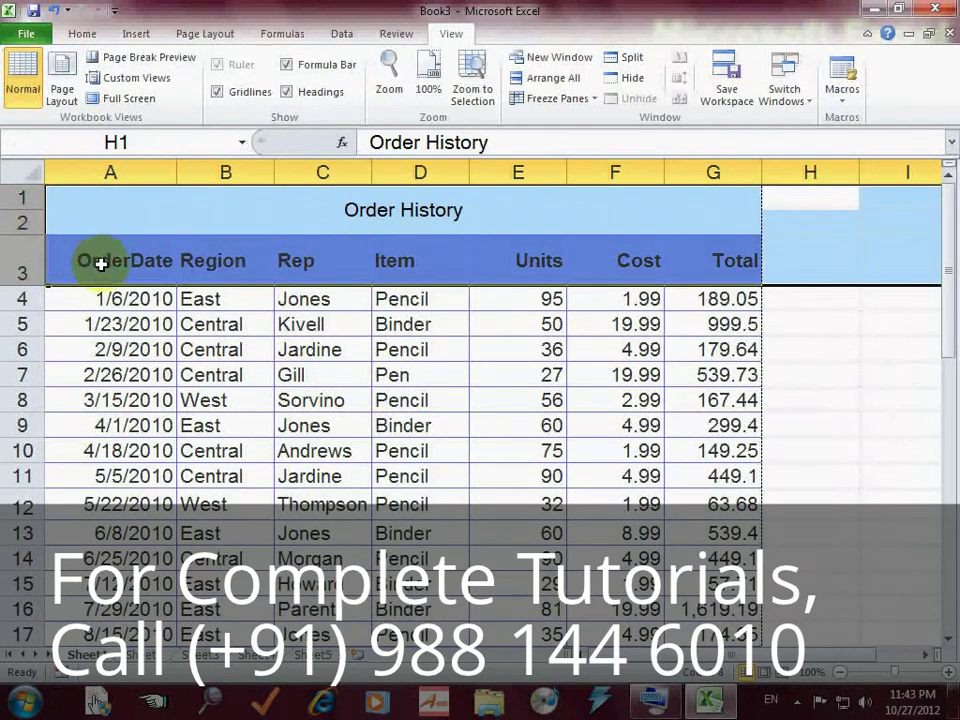
pyautogui.click(100, 261)
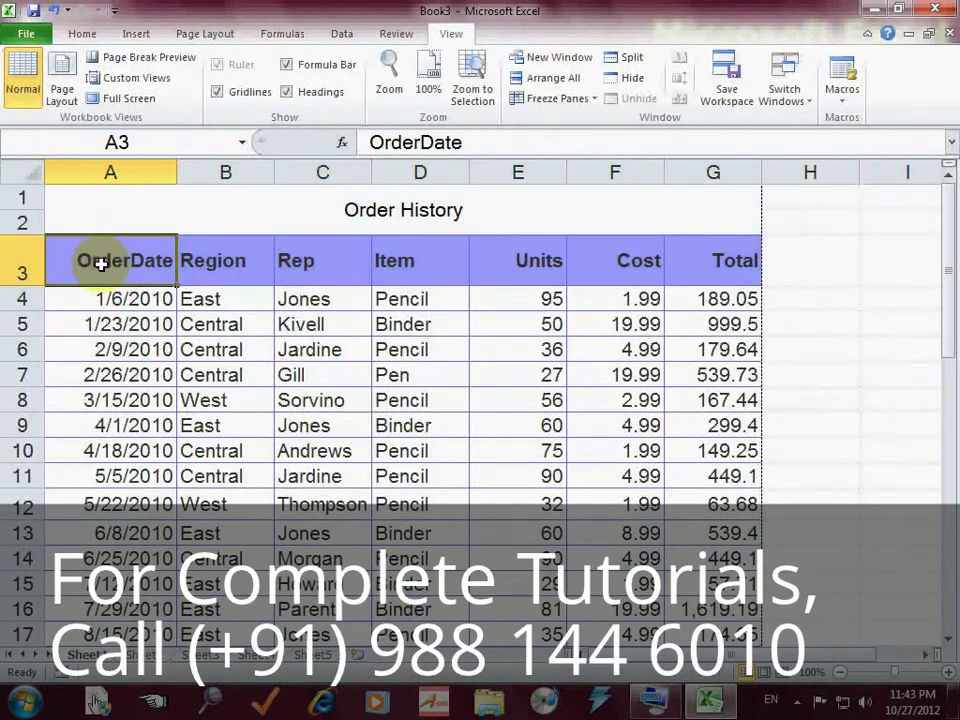
pyautogui.click(948, 643)
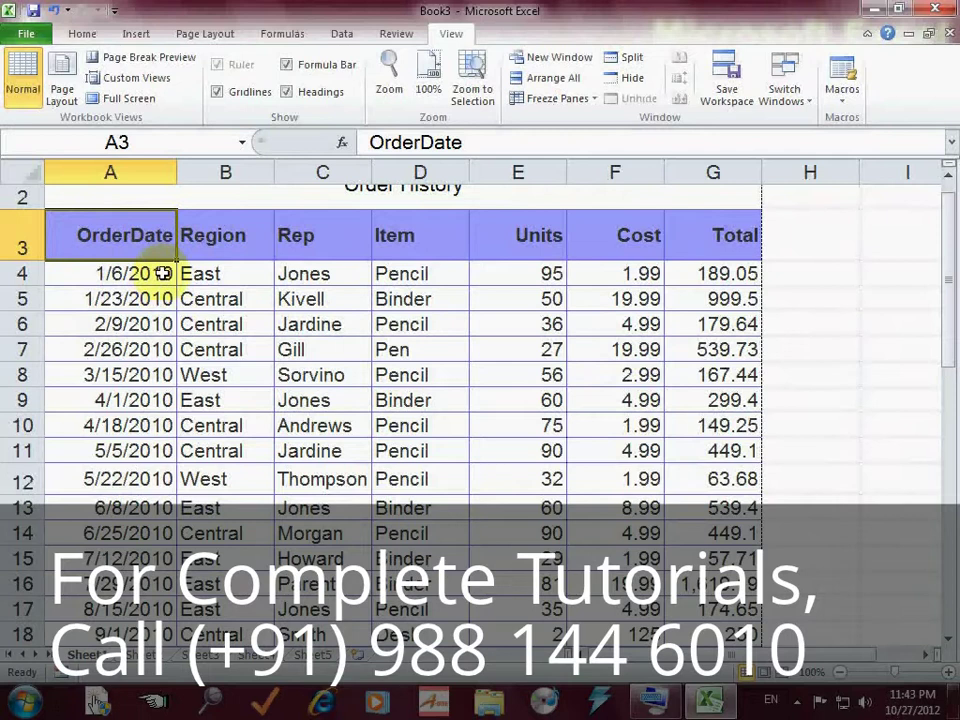
pyautogui.scroll(1, 504, 270)
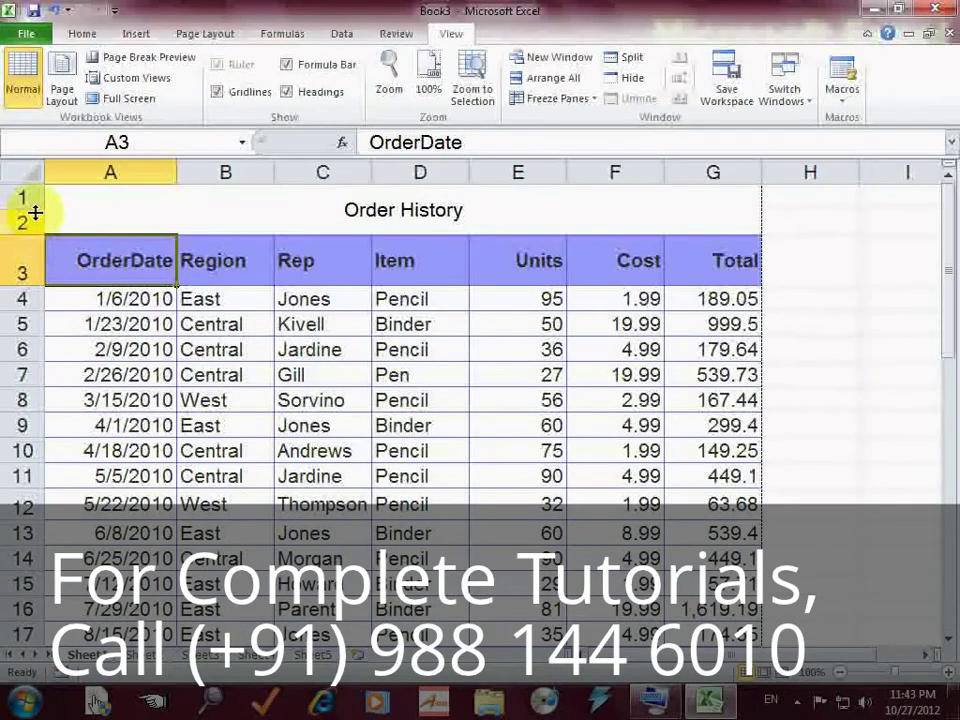
pyautogui.click(93, 300)
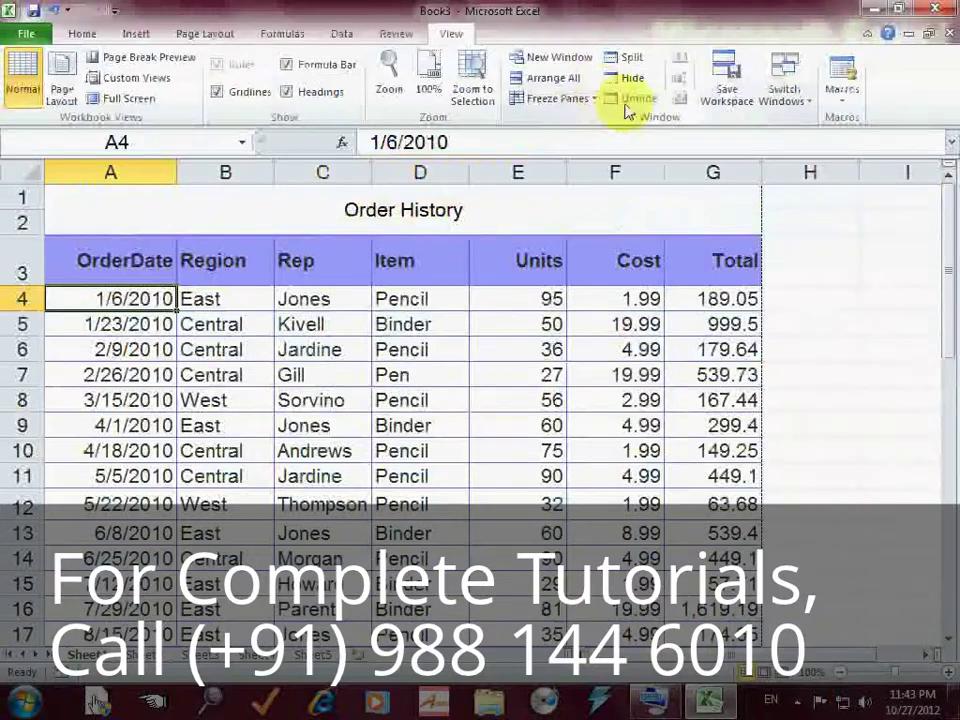
# Freeze the rows above A4, then unfreeze the panes again
pyautogui.click(592, 99)
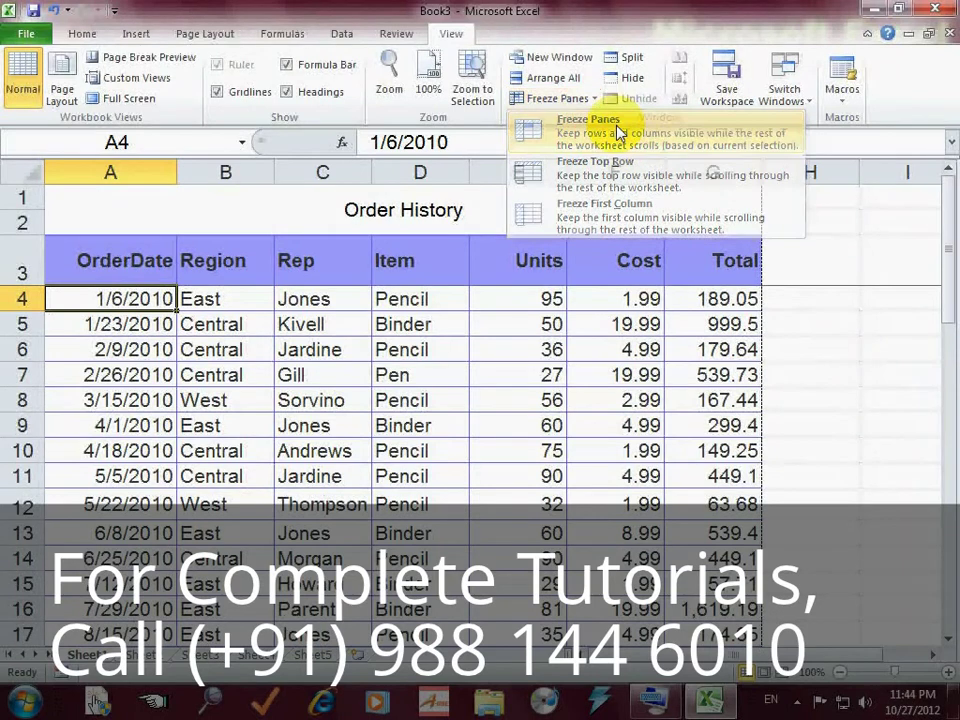
pyautogui.click(619, 133)
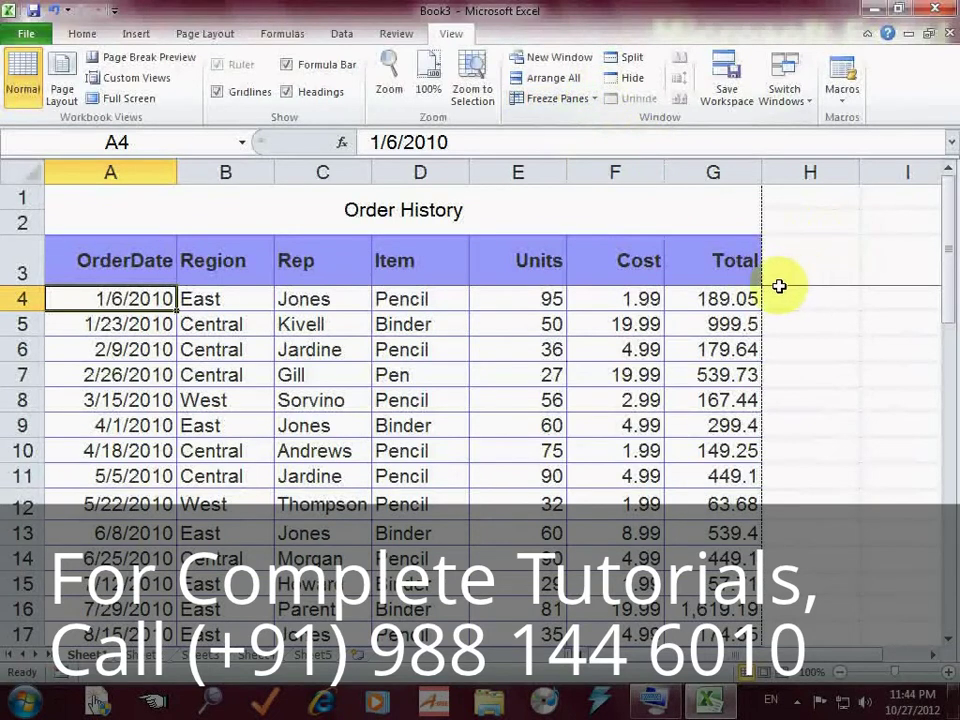
pyautogui.click(580, 100)
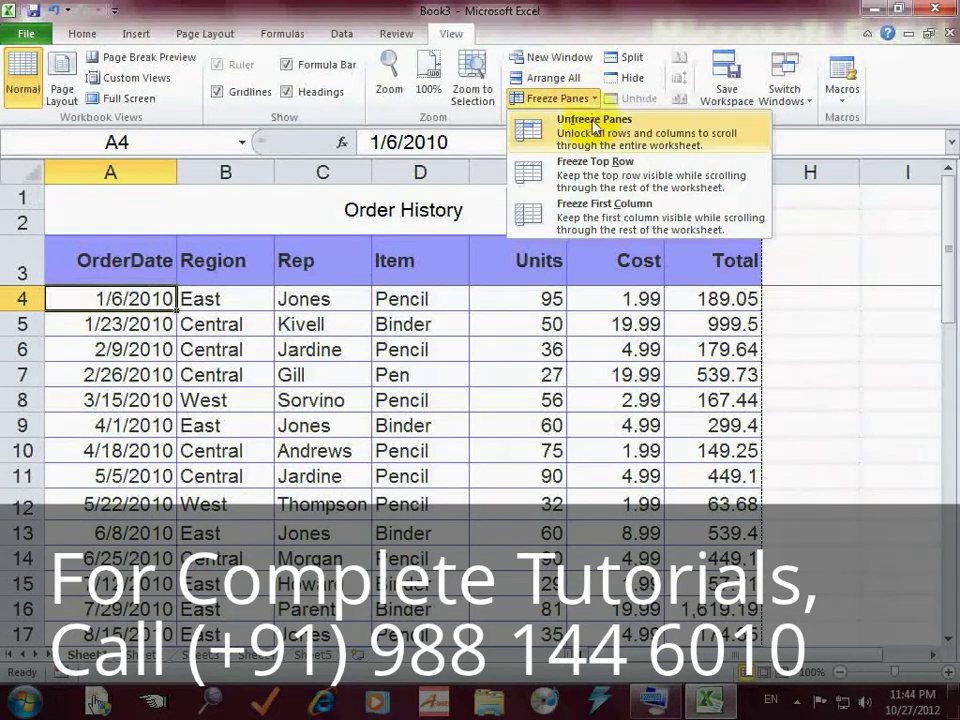
pyautogui.click(596, 121)
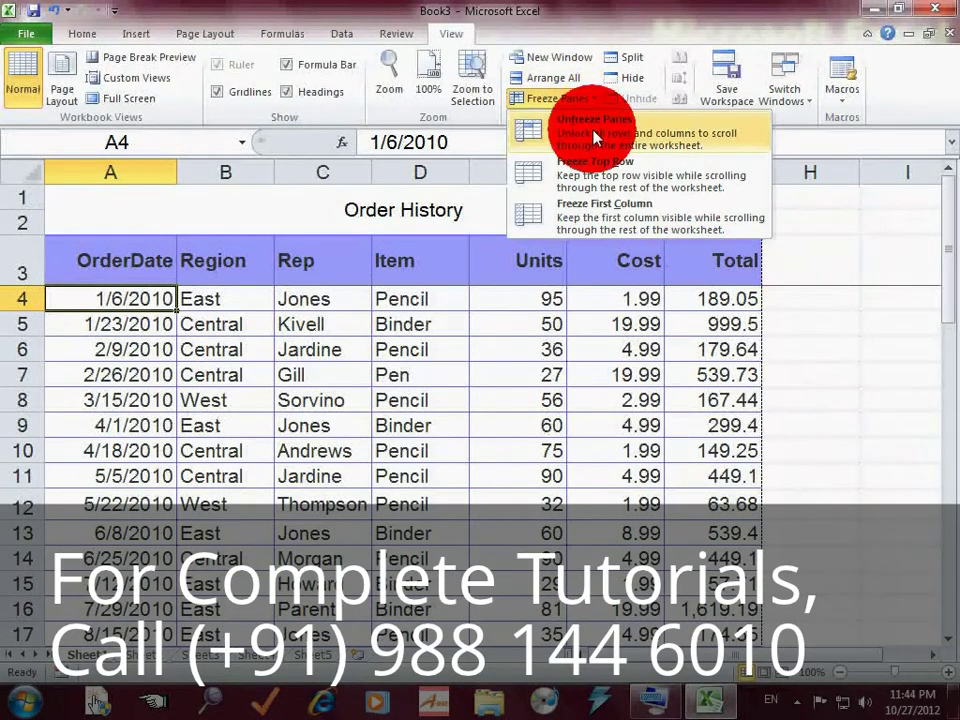
# Reselect cell A4 and bring up the Freeze Panes options
pyautogui.click(815, 295)
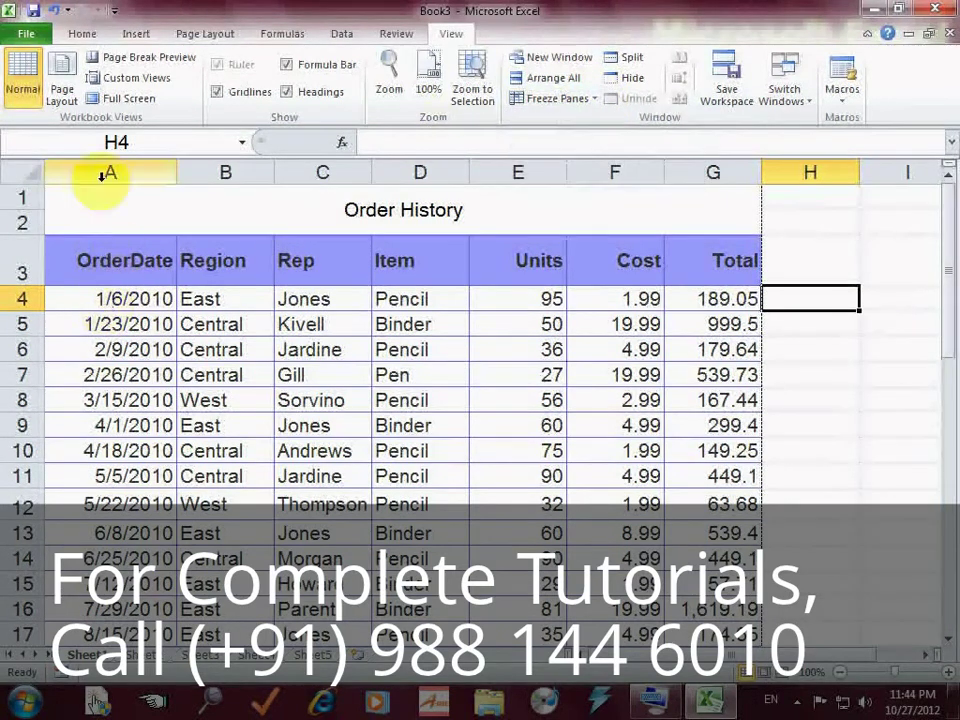
pyautogui.click(115, 300)
pyautogui.click(594, 98)
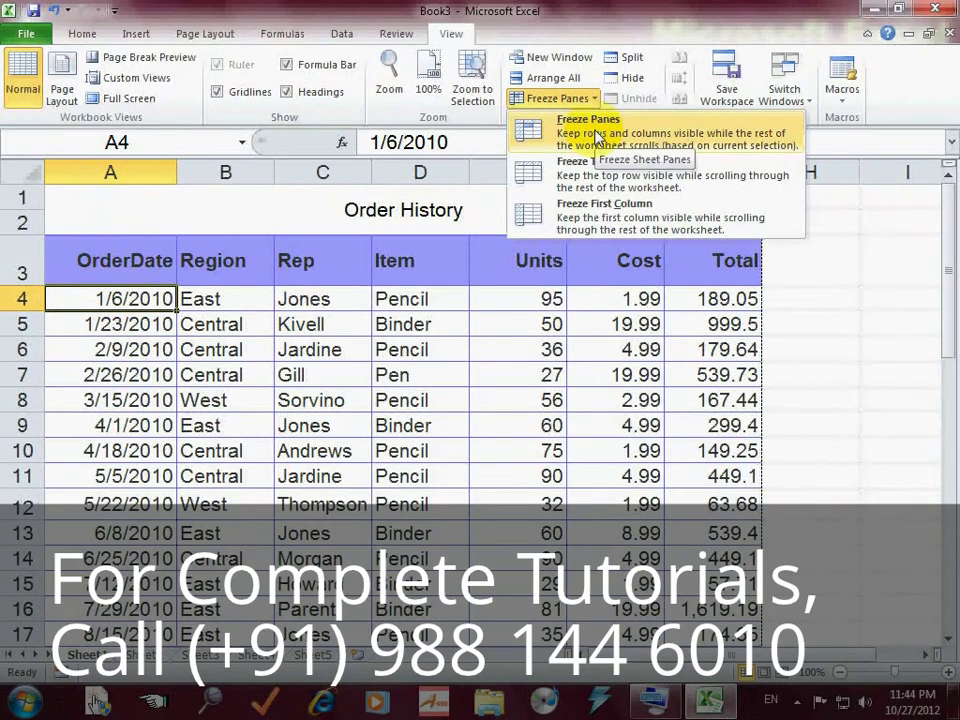
# Freeze the title and header rows 1–3 above cell A4
pyautogui.click(597, 130)
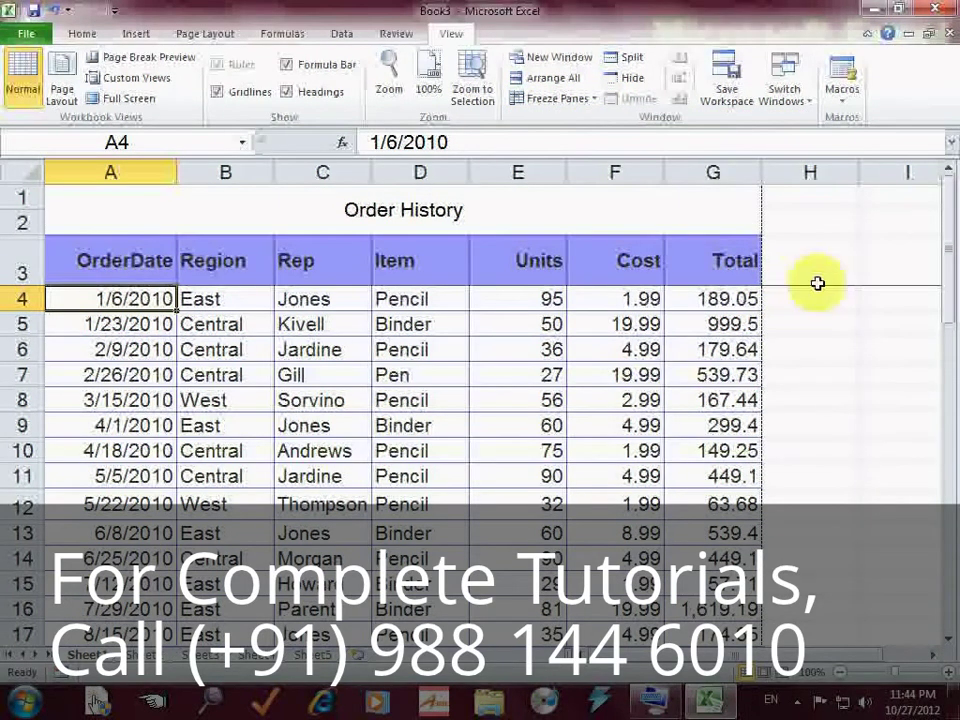
pyautogui.click(948, 640)
pyautogui.click(948, 640)
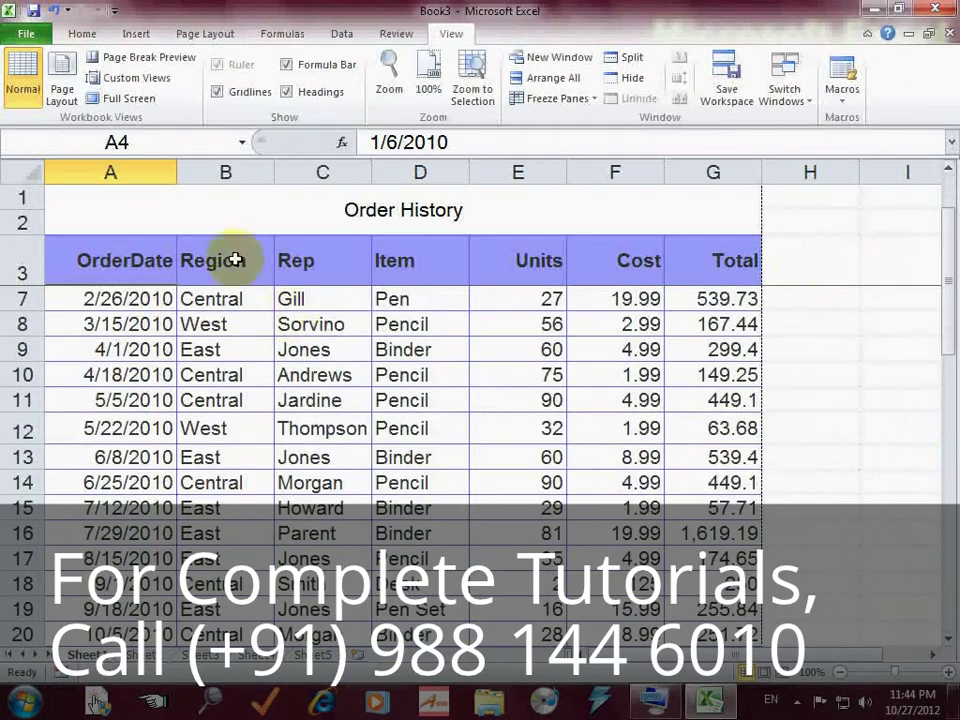
pyautogui.click(226, 208)
pyautogui.scroll(1, 226, 208)
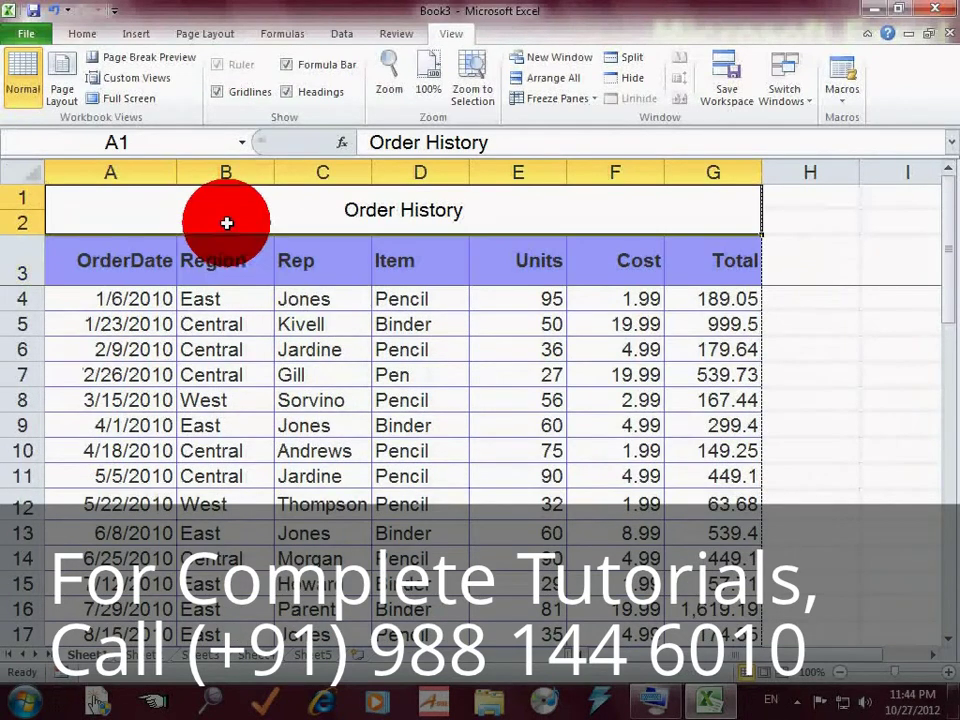
# Scroll down to row 47 and back, confirming header rows 1–3 stay visible
pyautogui.click(225, 324)
pyautogui.click(94, 278)
pyautogui.moveTo(21, 217)
pyautogui.mouseDown()
pyautogui.moveTo(24, 256)
pyautogui.moveTo(21, 193)
pyautogui.mouseUp()
pyautogui.click(21, 232)
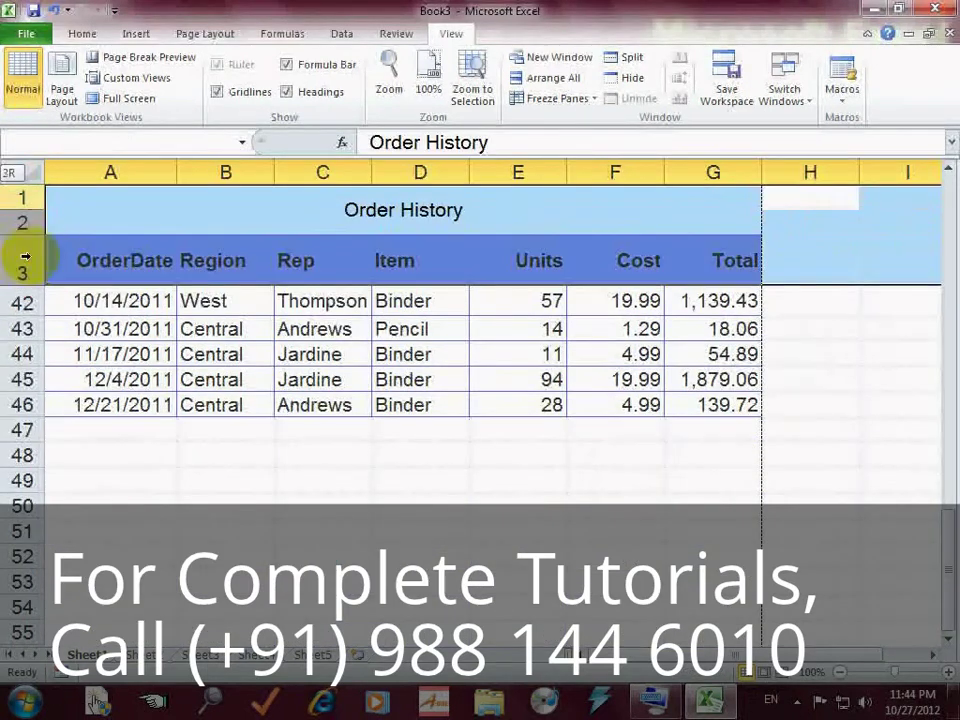
pyautogui.click(212, 262)
pyautogui.click(345, 428)
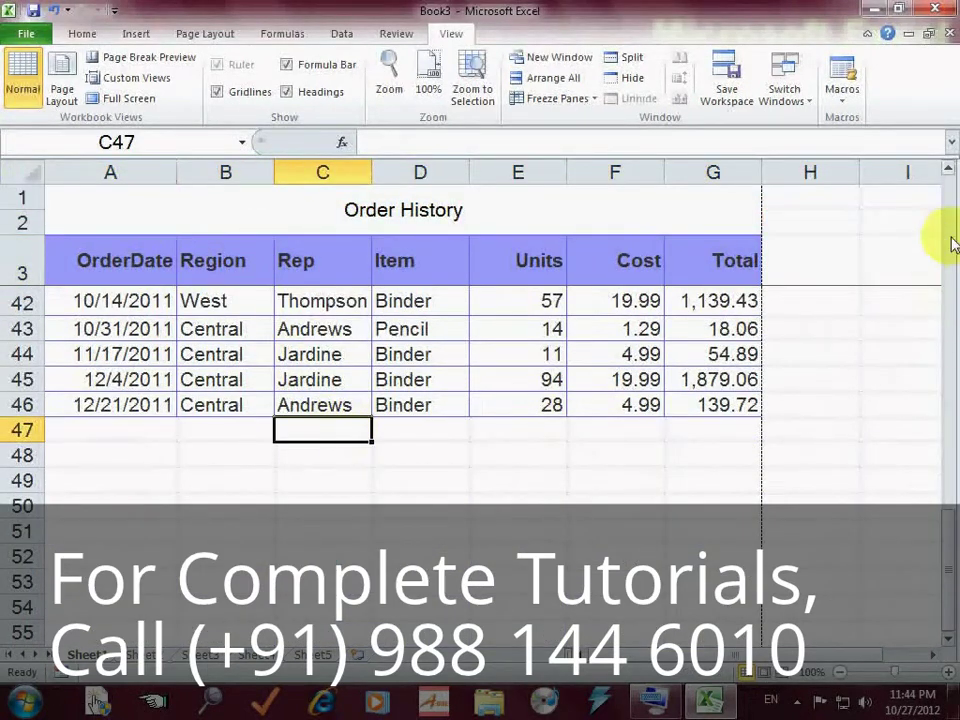
pyautogui.click(948, 175)
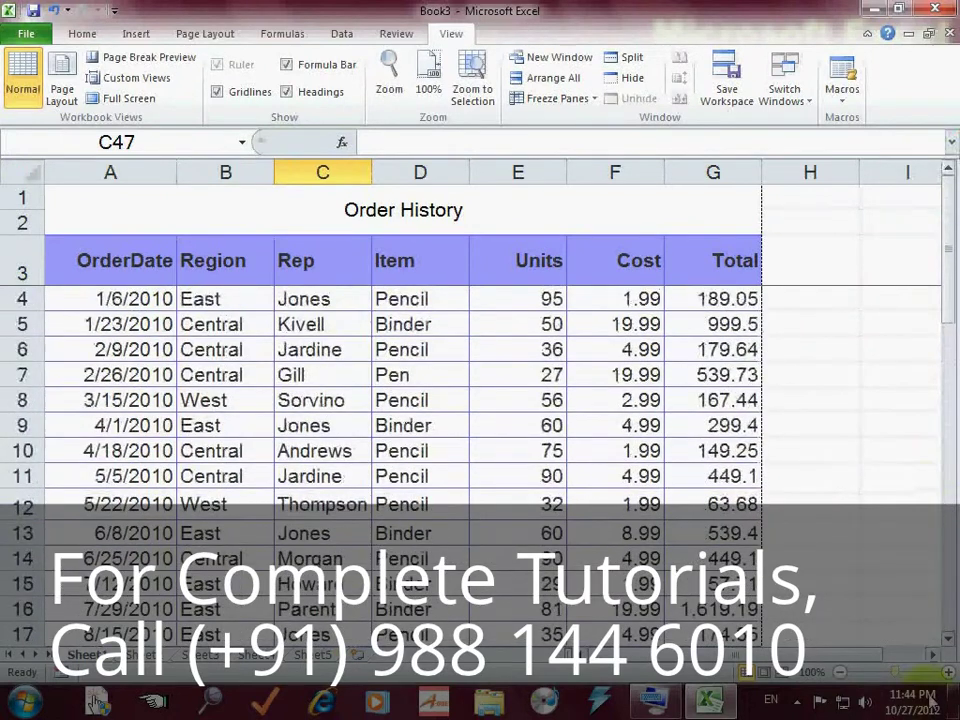
pyautogui.click(948, 643)
pyautogui.moveTo(948, 643); pyautogui.dragTo(948, 643)
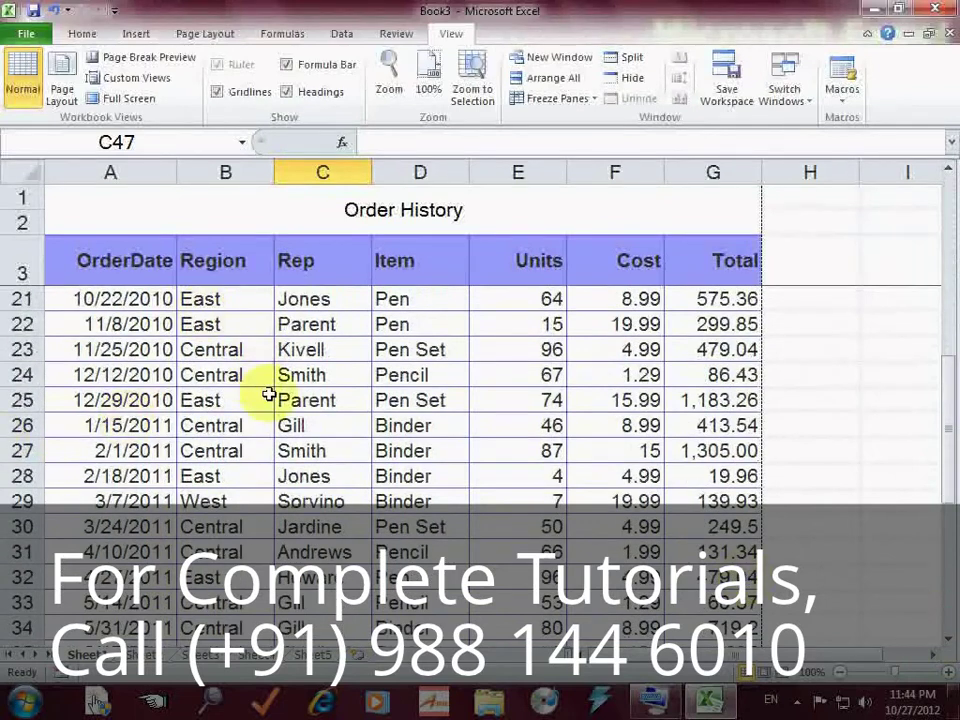
pyautogui.moveTo(126, 223); pyautogui.dragTo(290, 255)
pyautogui.click(279, 375)
pyautogui.click(104, 259)
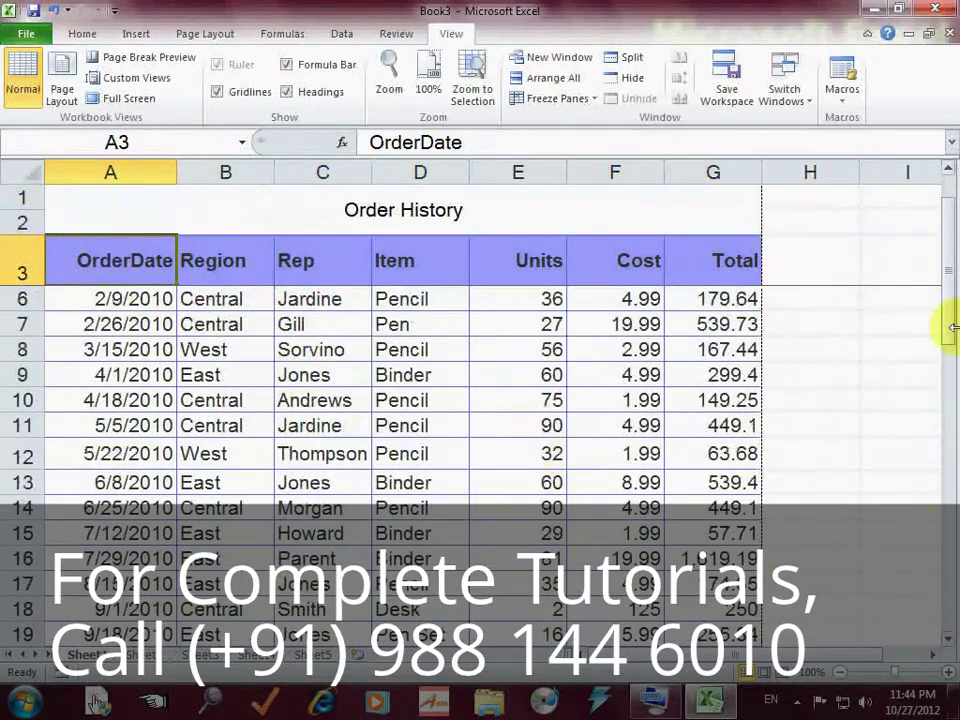
pyautogui.click(950, 175)
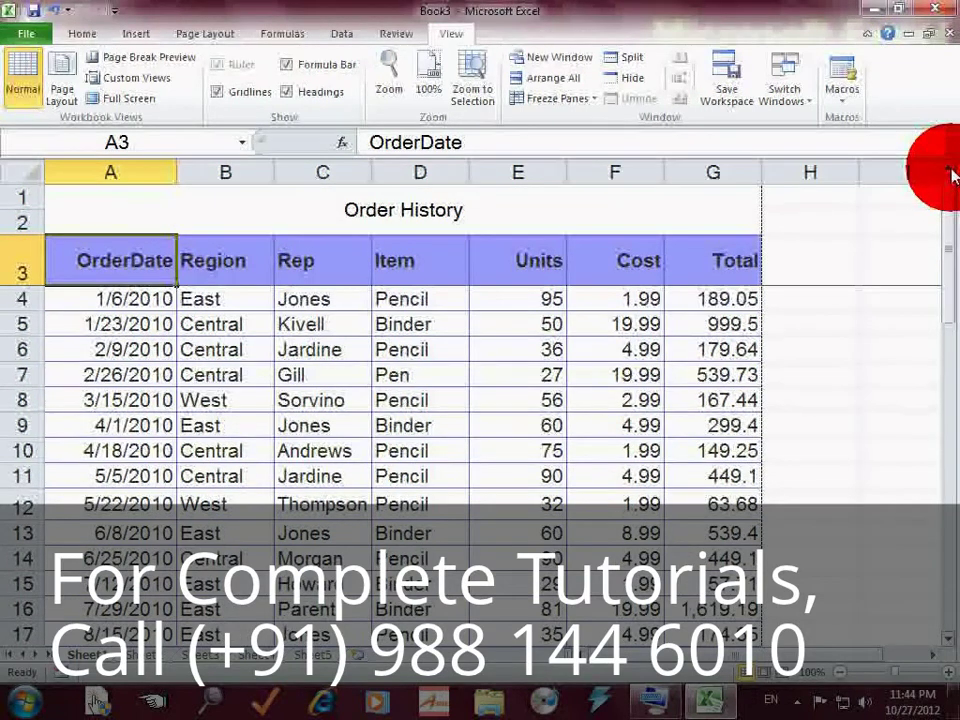
pyautogui.click(244, 298)
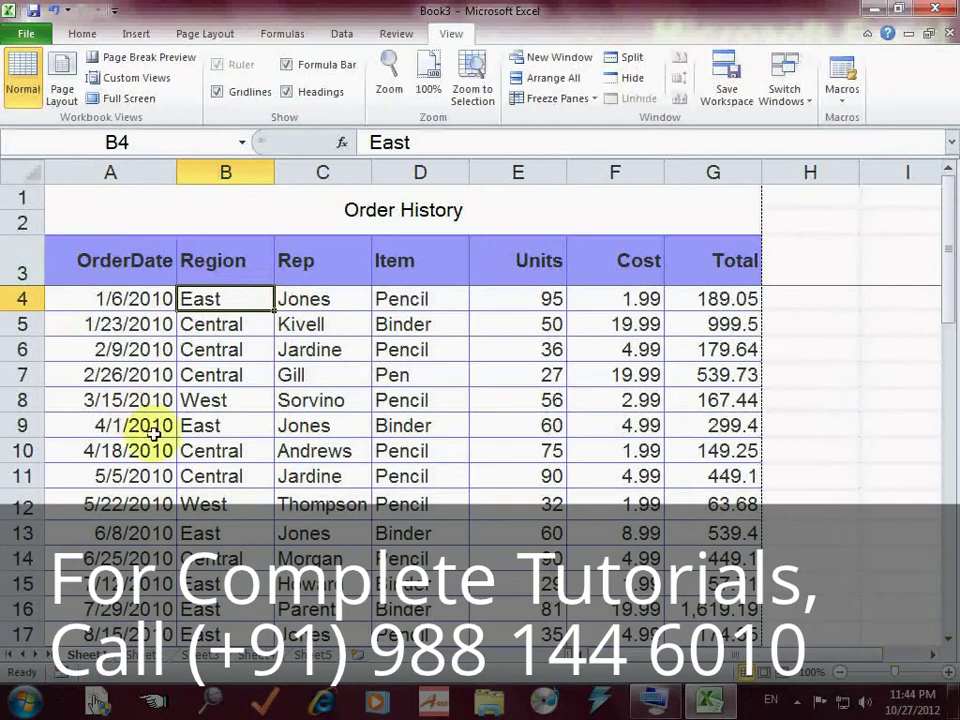
pyautogui.click(90, 320)
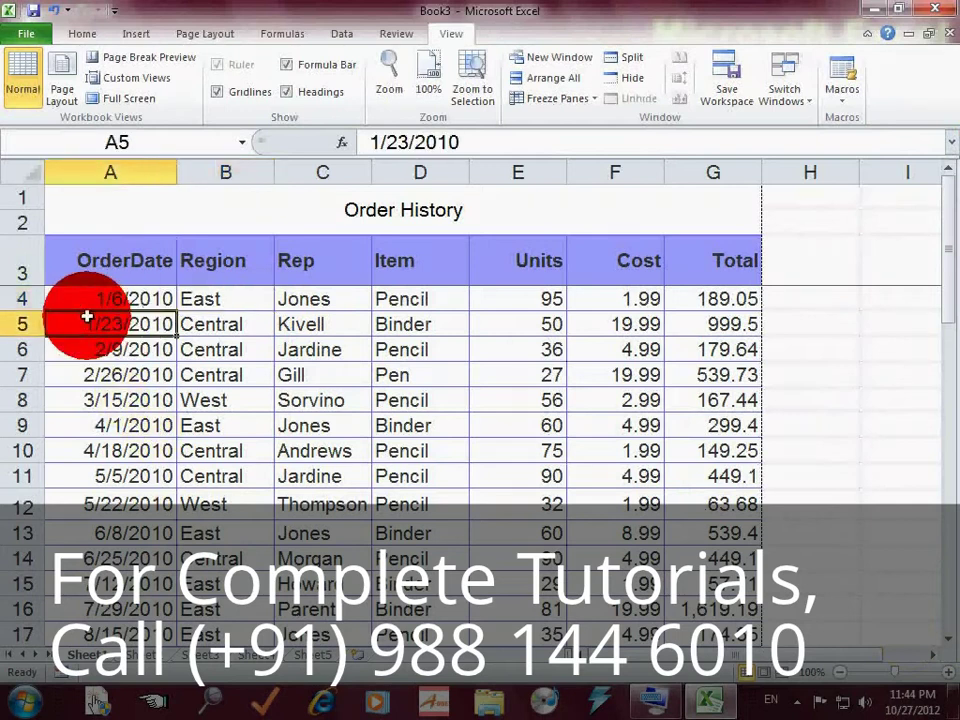
pyautogui.click(933, 655)
pyautogui.click(933, 655)
pyautogui.click(933, 655)
pyautogui.click(933, 655)
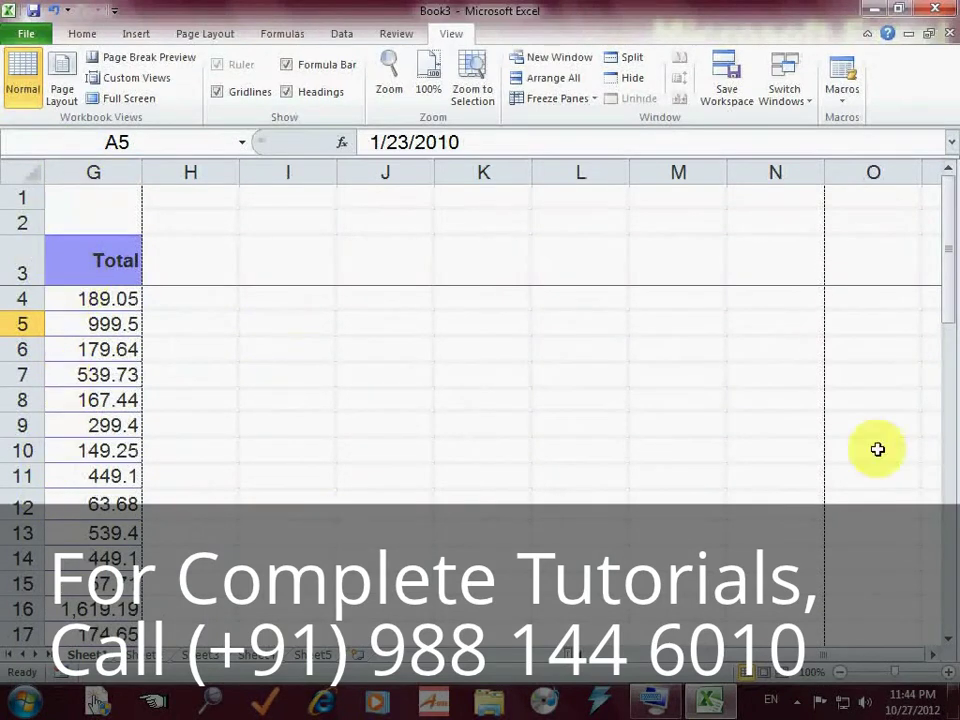
pyautogui.click(932, 662)
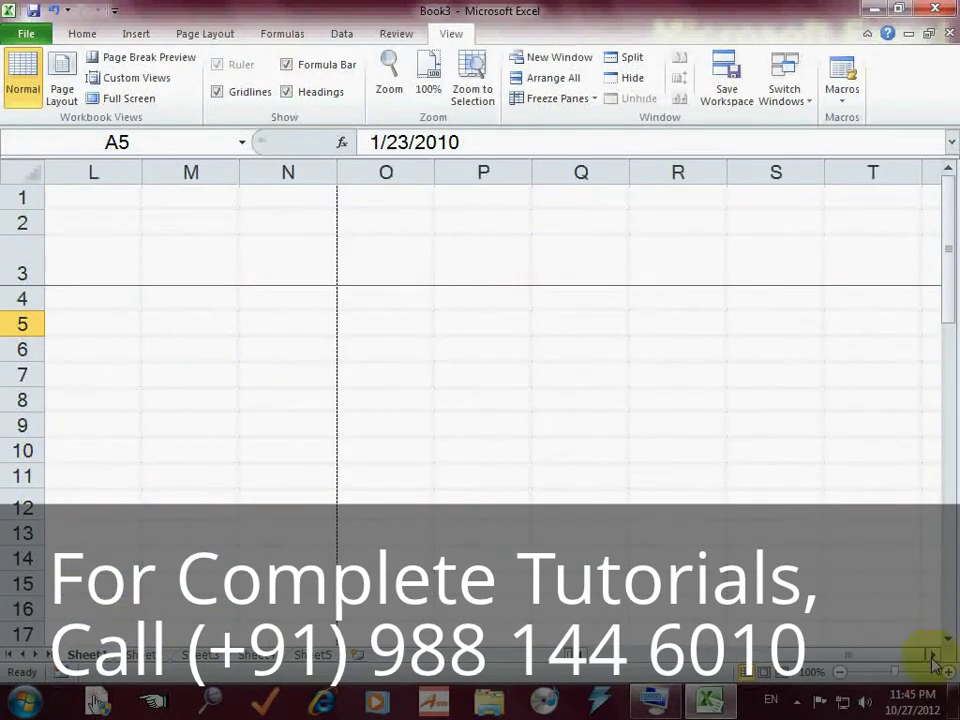
pyautogui.click(578, 656)
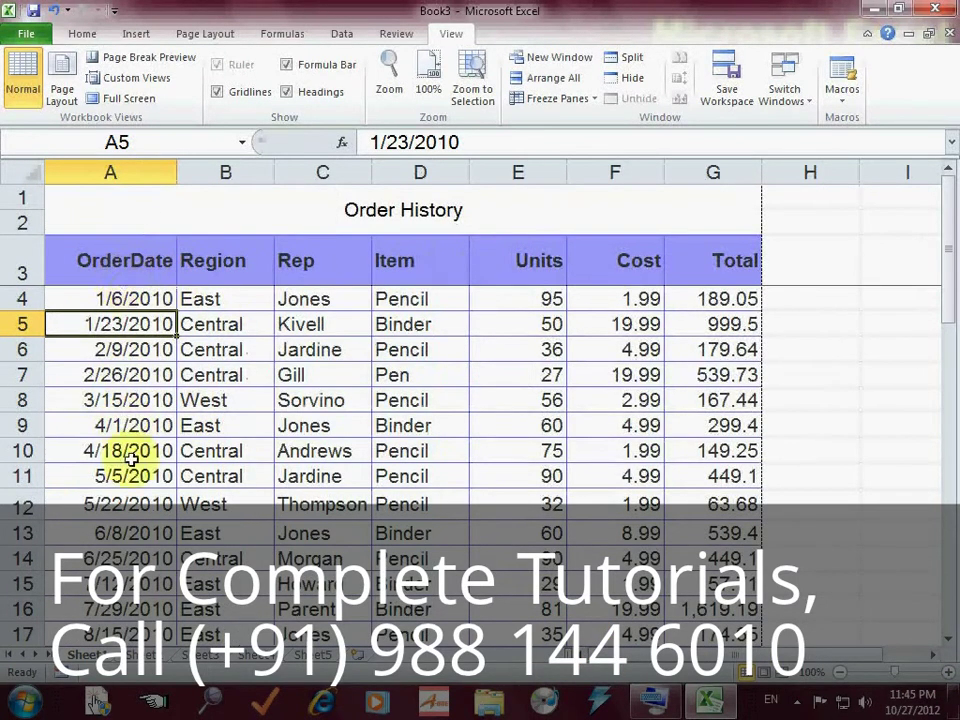
pyautogui.click(22, 200)
pyautogui.scroll(-13, 17, 253)
pyautogui.click(128, 168)
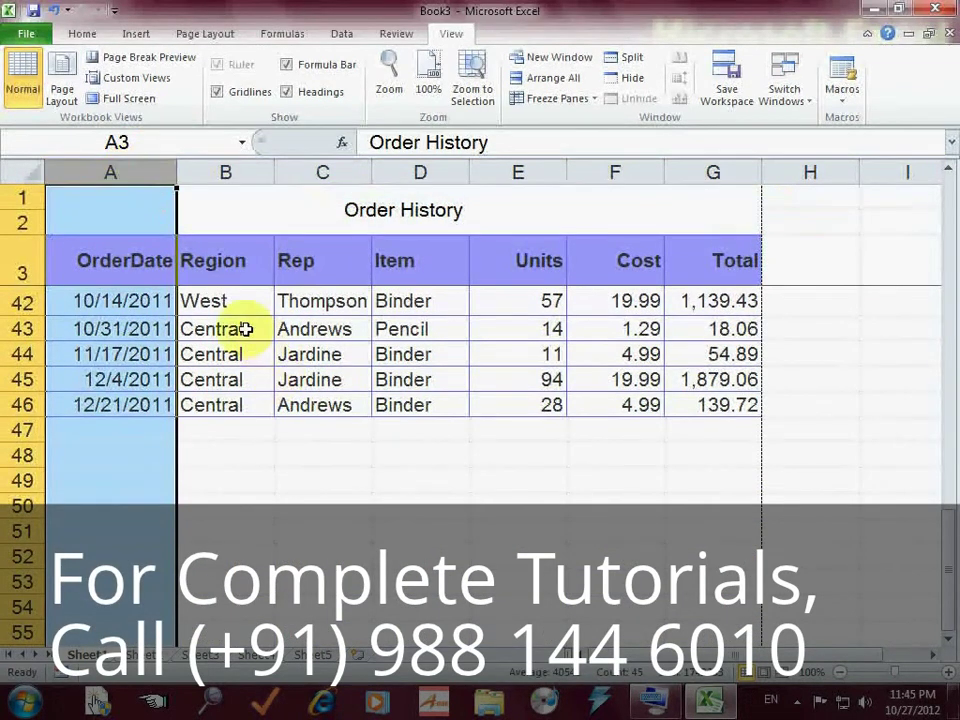
pyautogui.scroll(5, 254, 330)
pyautogui.scroll(8, 254, 330)
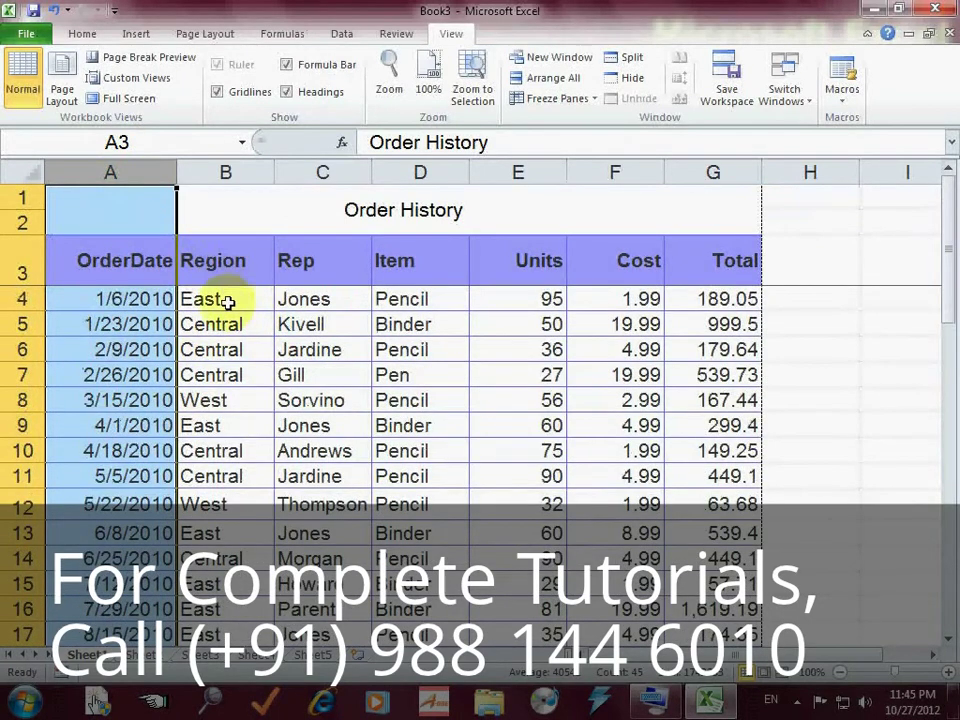
pyautogui.click(219, 303)
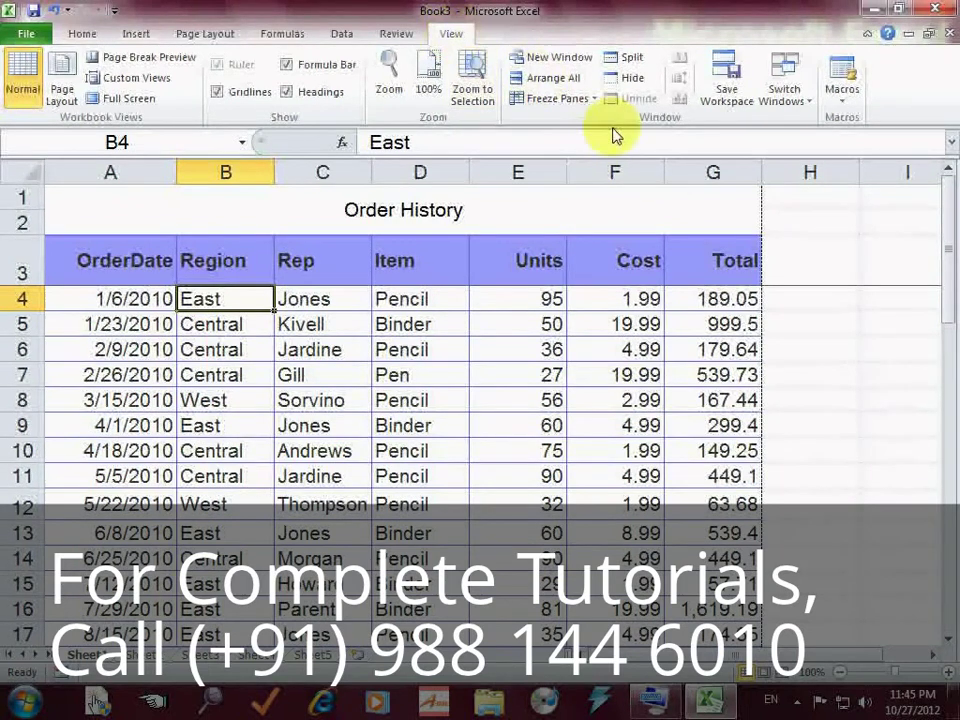
# Choose Unfreeze Panes, then scroll down and up from cell C4 to confirm free scrolling
pyautogui.click(560, 98)
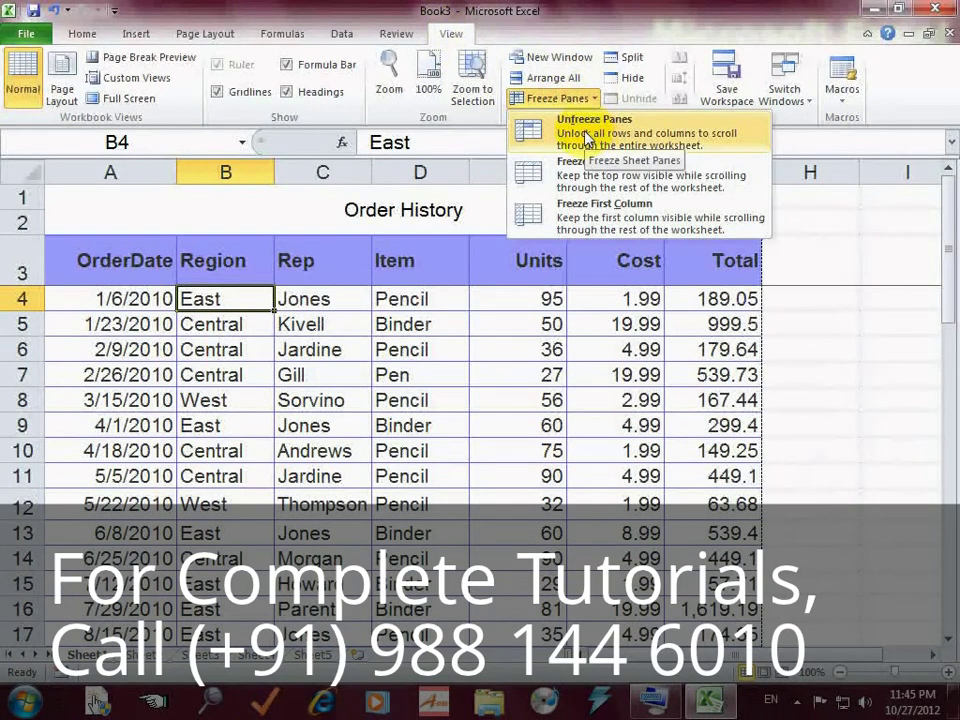
pyautogui.click(586, 135)
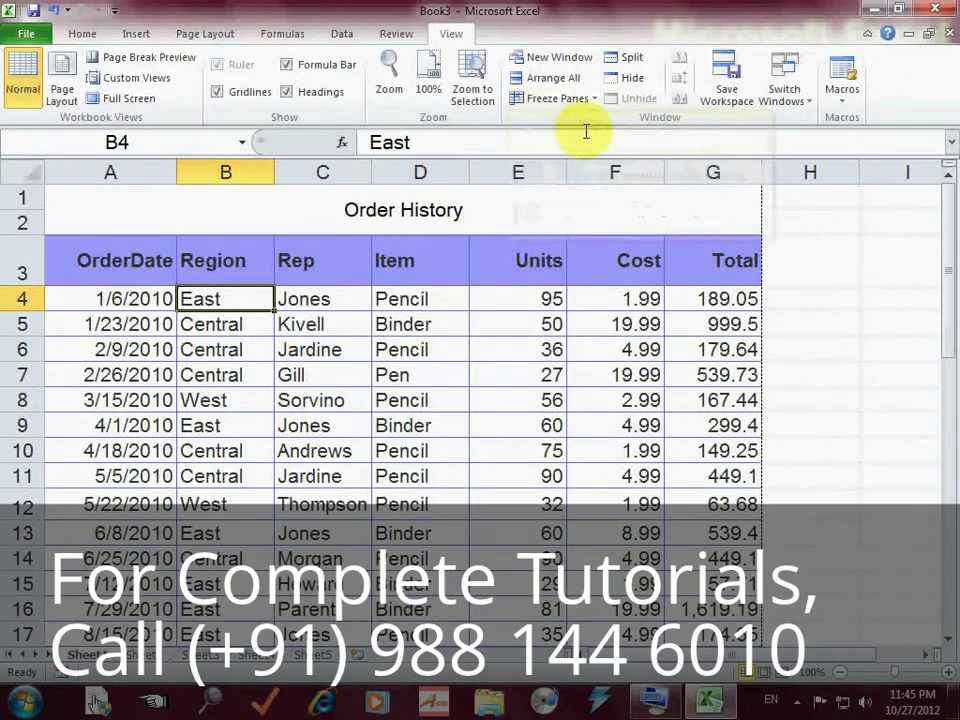
pyautogui.click(315, 302)
pyautogui.scroll(-5, 408, 287)
pyautogui.scroll(5, 408, 287)
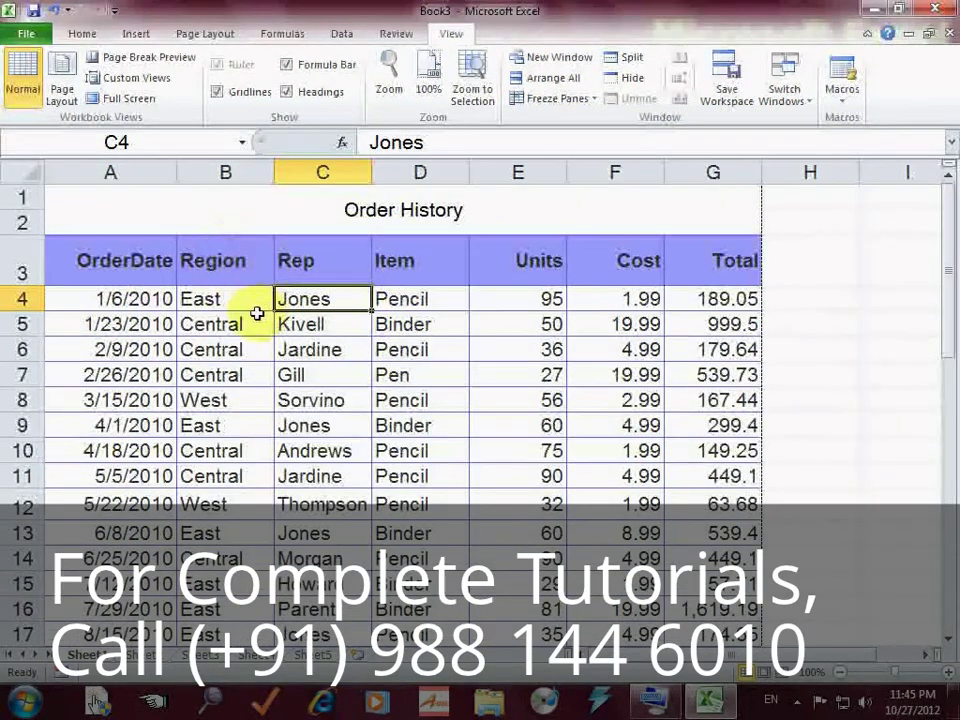
# Highlight column A and rows 1–3 to preview the locked area, then select B4
pyautogui.click(121, 171)
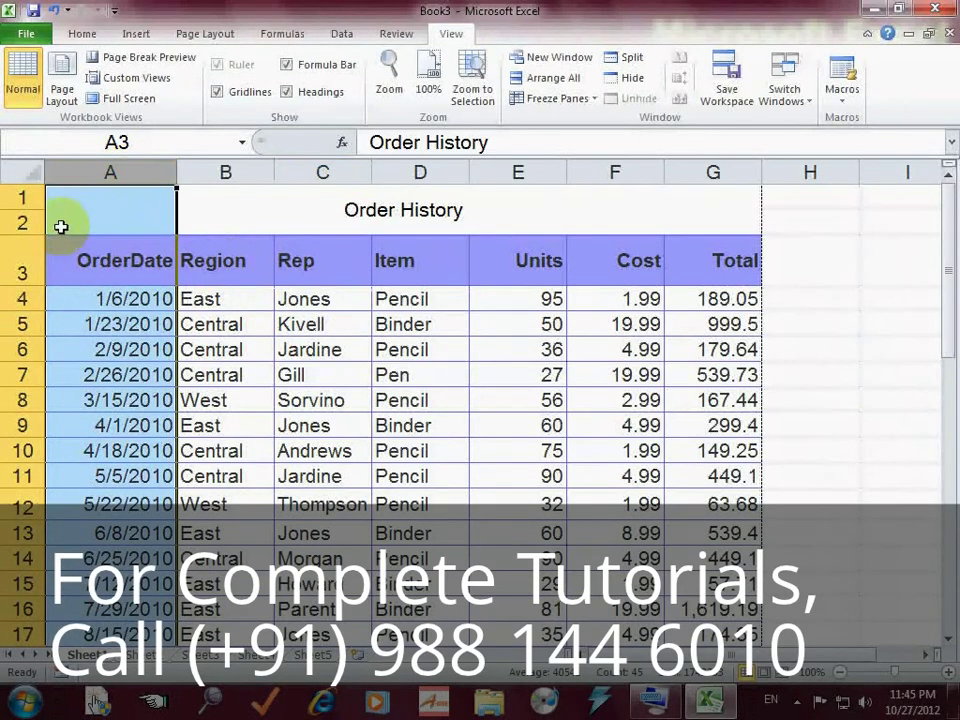
pyautogui.moveTo(20, 197); pyautogui.dragTo(13, 256)
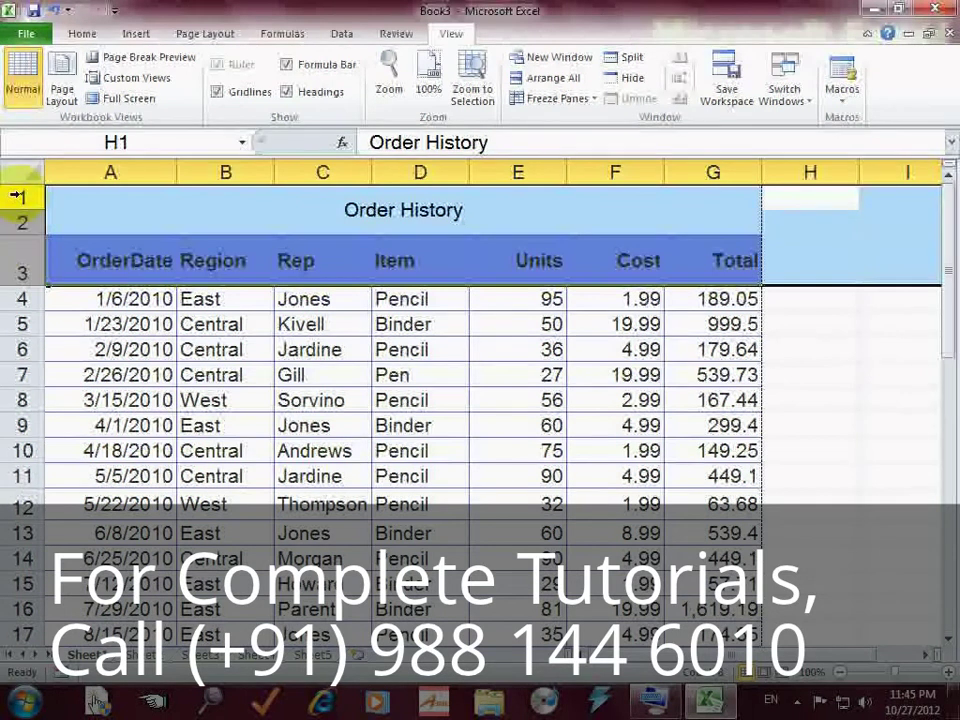
pyautogui.click(117, 300)
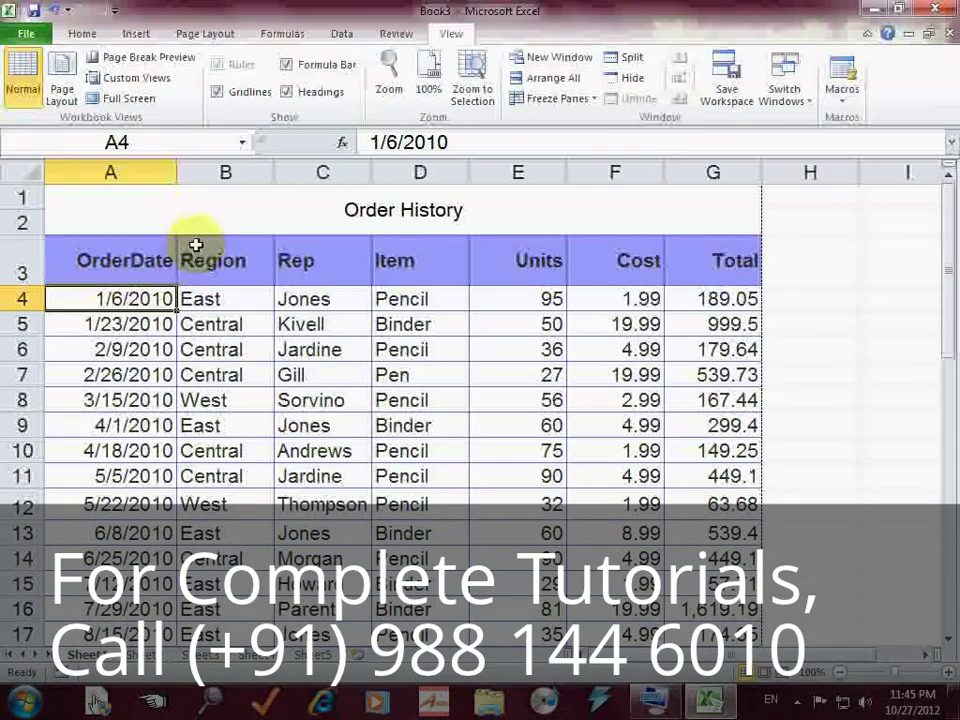
pyautogui.click(199, 297)
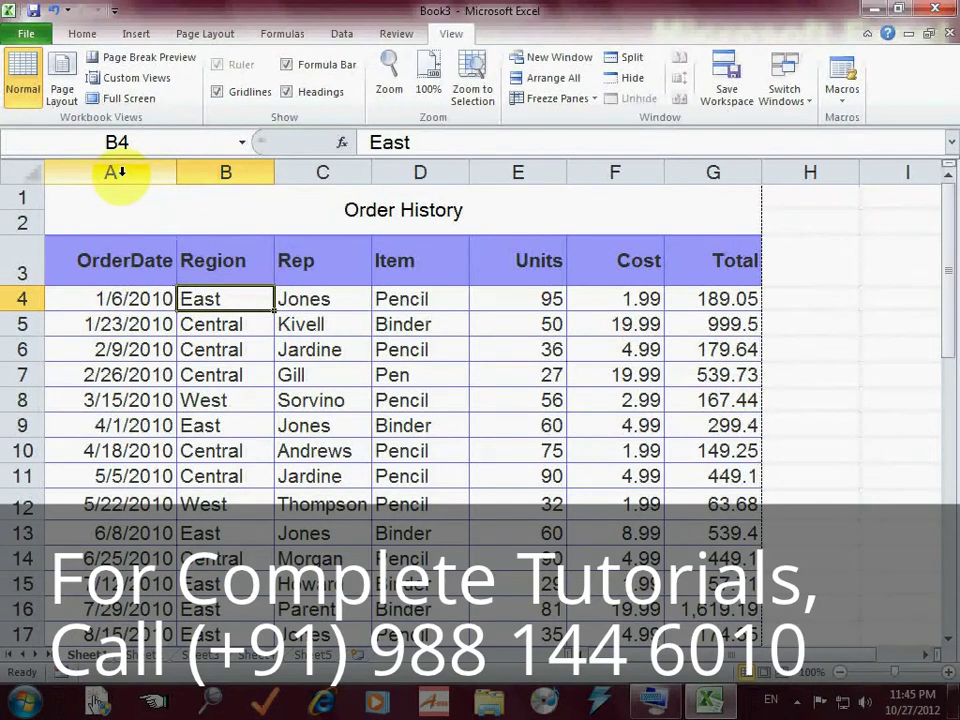
# Alternately highlight column B and row 4, ending with cell B4 selected
pyautogui.click(228, 170)
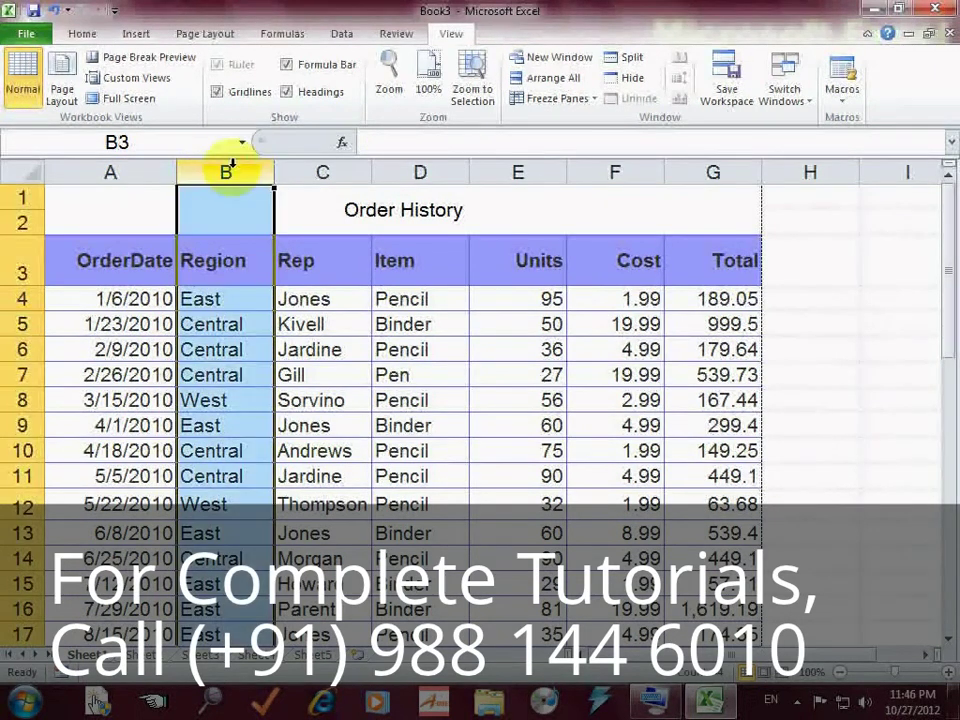
pyautogui.click(20, 298)
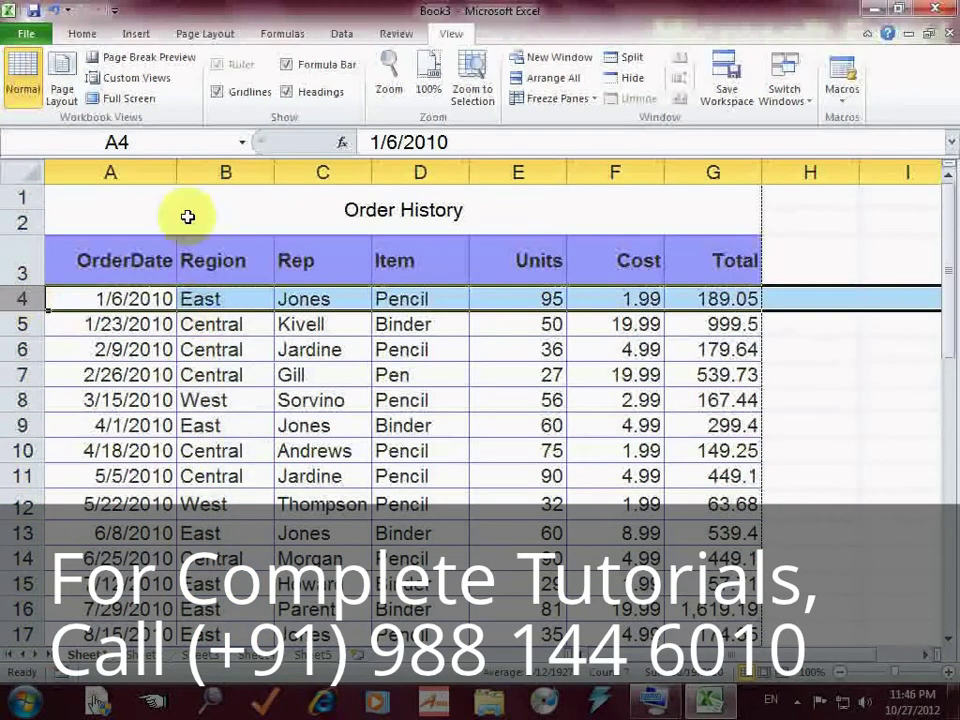
pyautogui.click(214, 172)
pyautogui.click(20, 298)
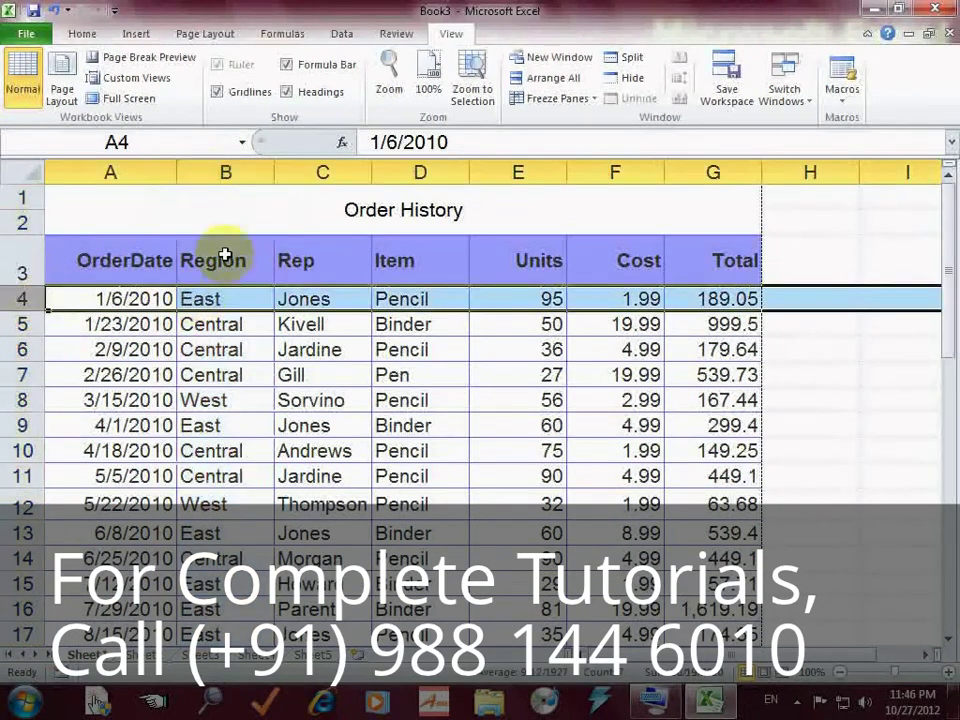
pyautogui.click(225, 172)
pyautogui.click(30, 298)
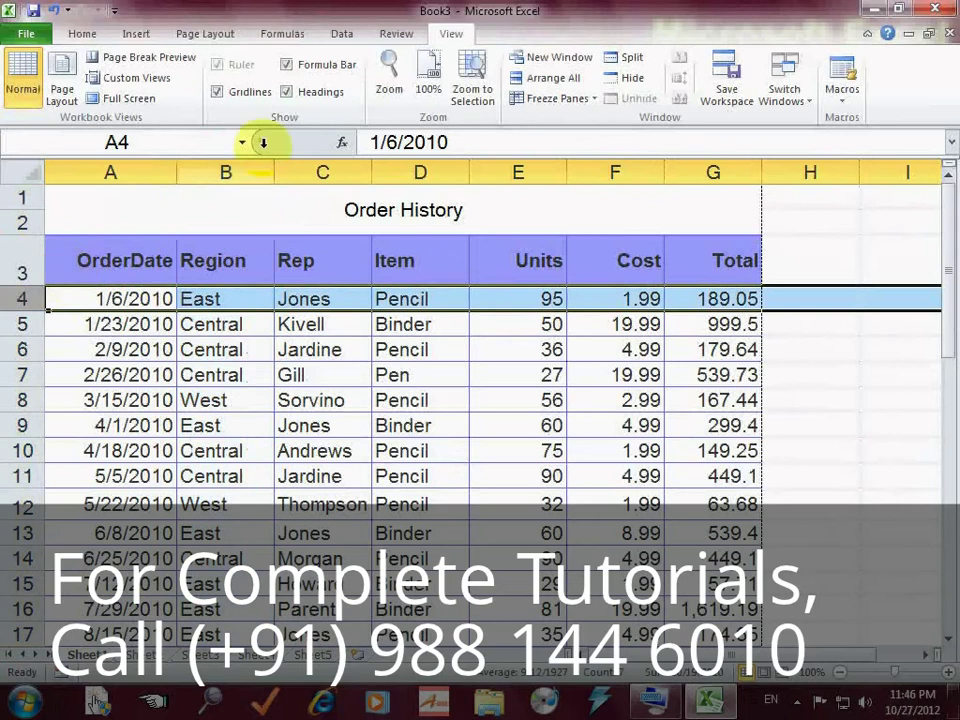
pyautogui.click(228, 172)
pyautogui.click(200, 299)
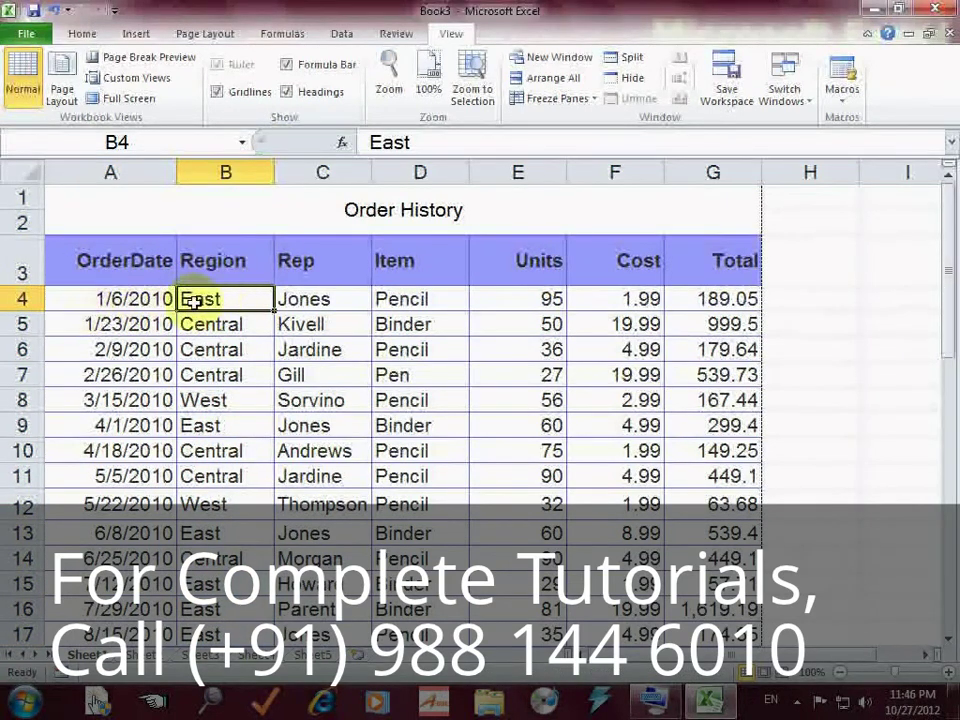
# Freeze panes at B4, then scroll down and right to test the locked headers and OrderDate column
pyautogui.click(577, 100)
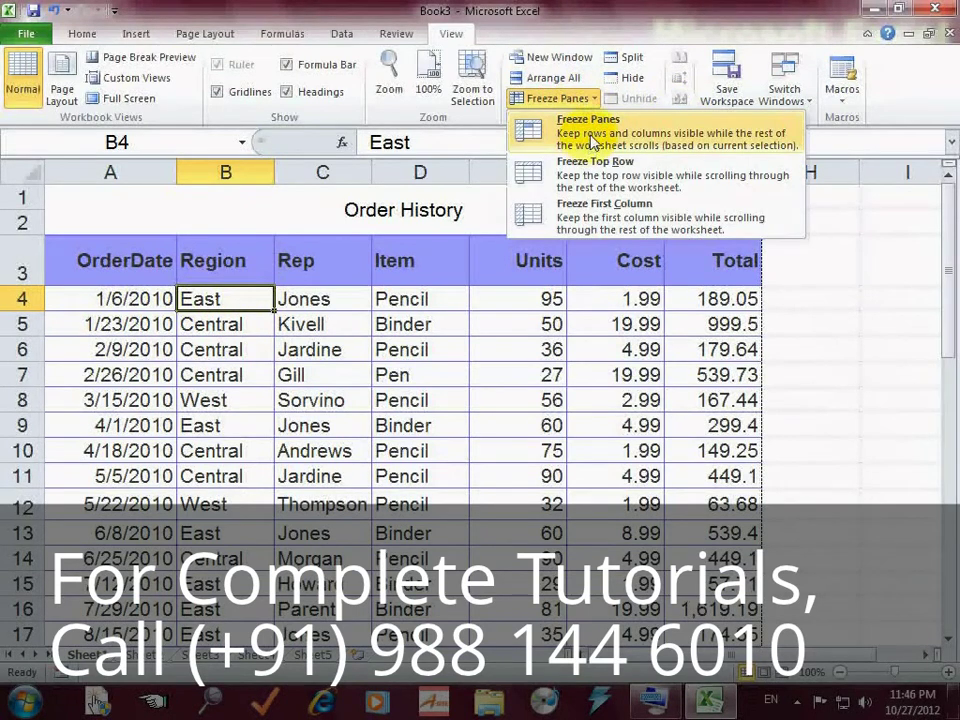
pyautogui.click(590, 128)
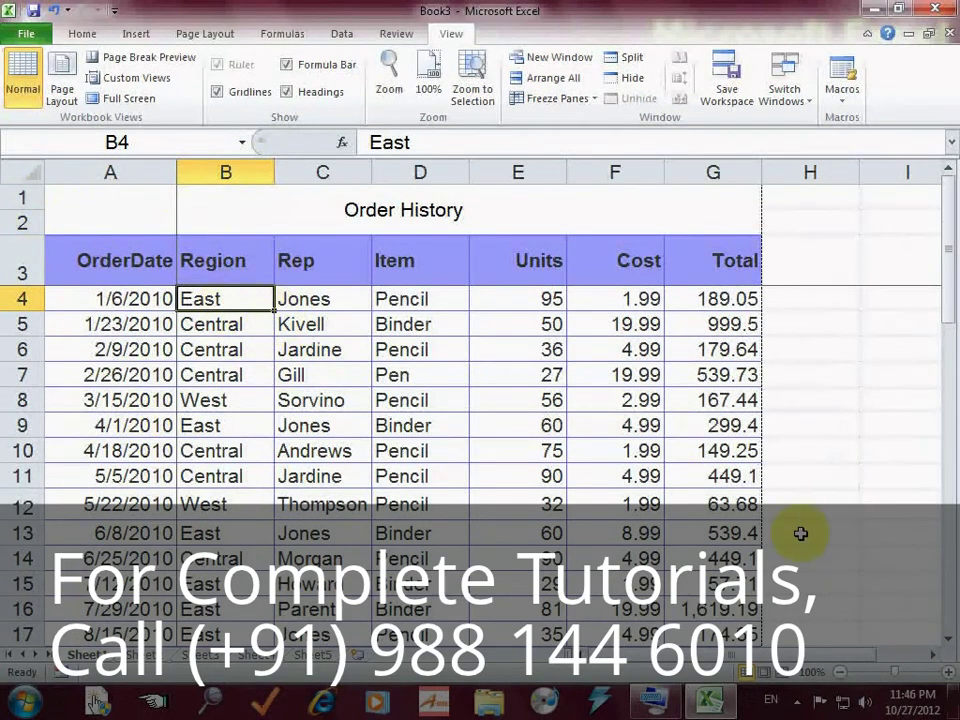
pyautogui.moveTo(948, 640); pyautogui.dragTo(948, 640)
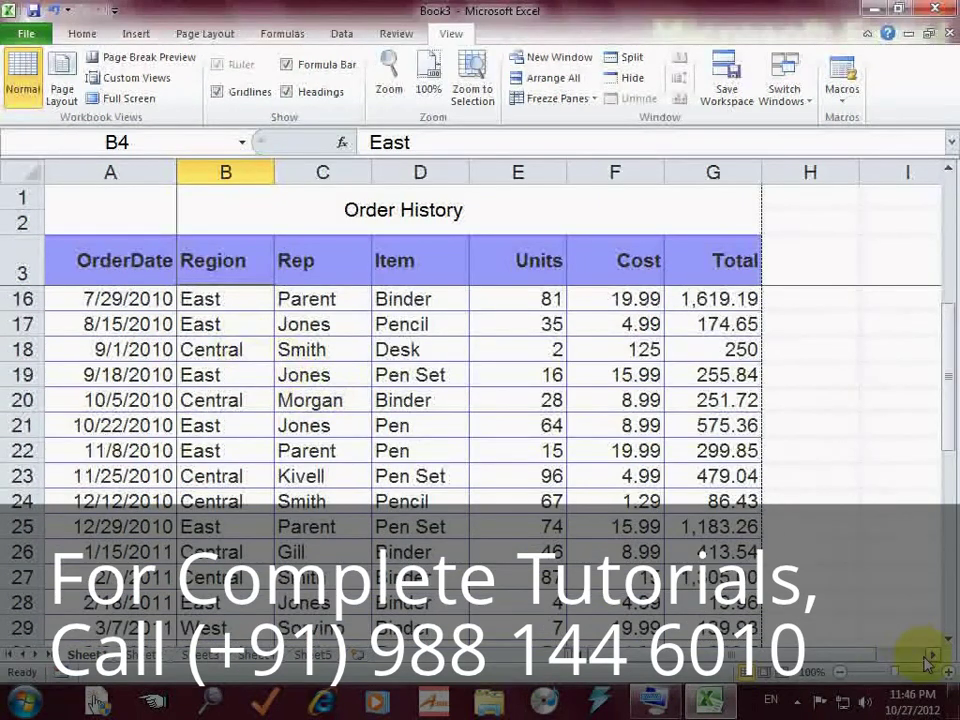
pyautogui.moveTo(936, 655); pyautogui.dragTo(938, 660)
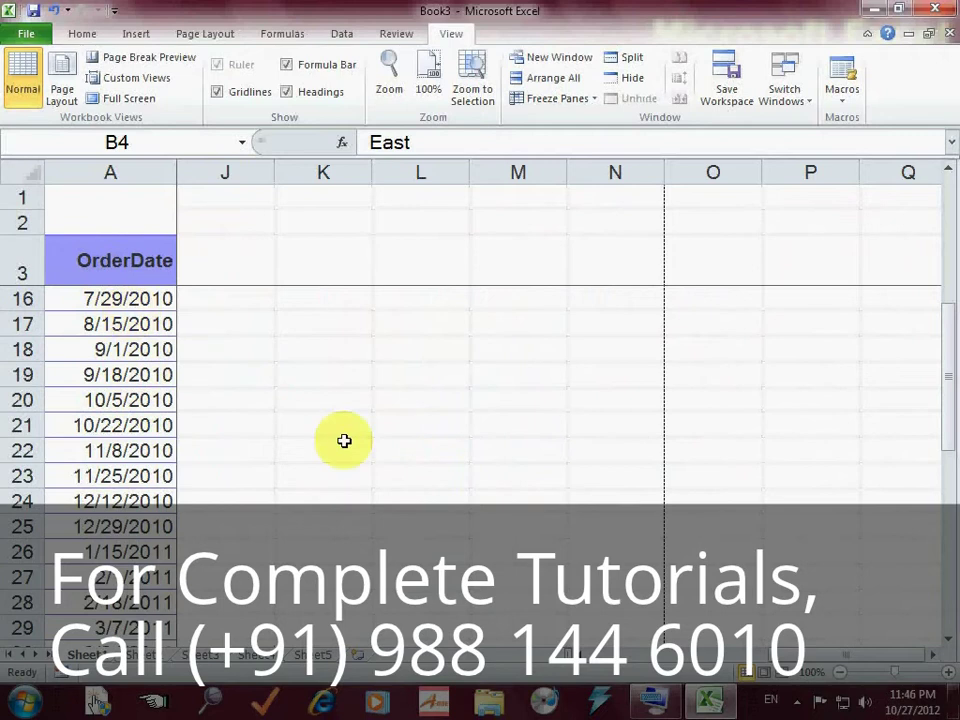
pyautogui.moveTo(570, 645); pyautogui.dragTo(570, 645)
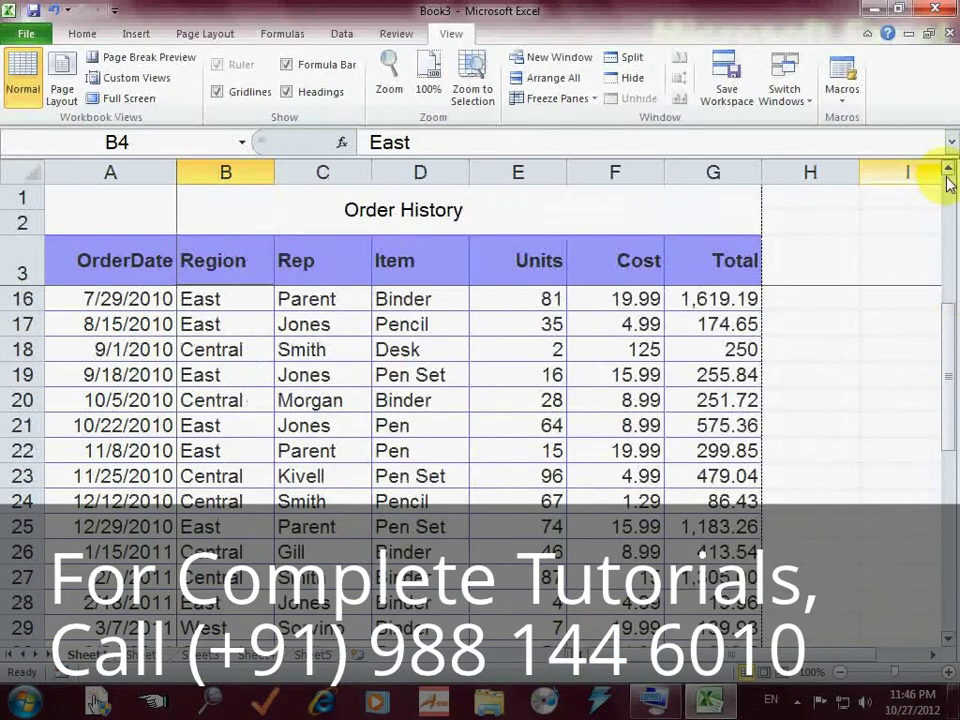
pyautogui.moveTo(948, 181); pyautogui.dragTo(948, 181)
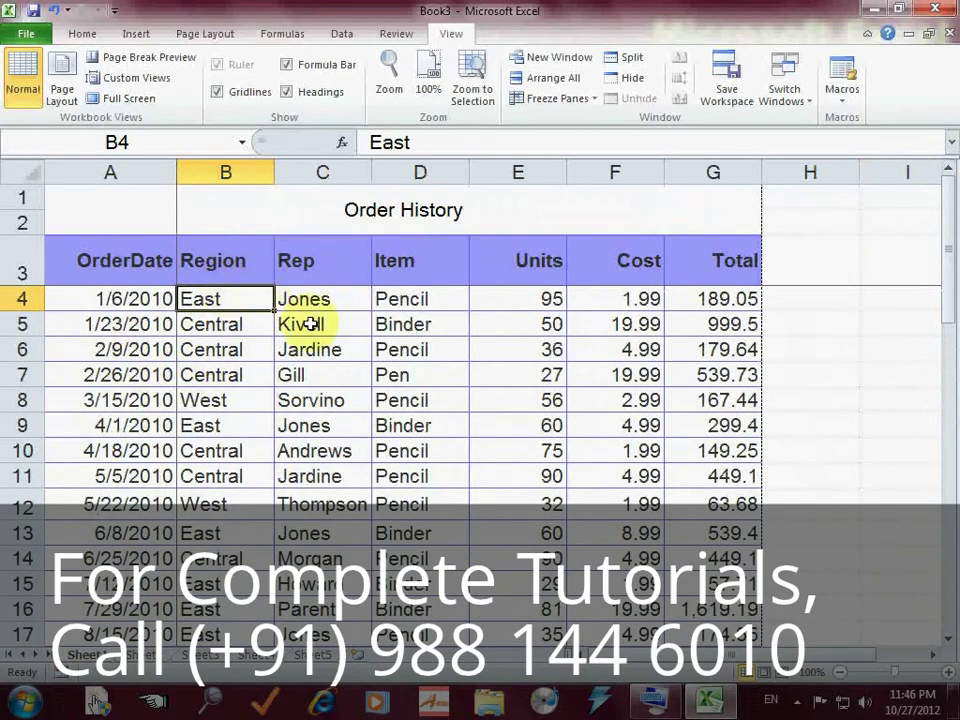
# Choose Unfreeze Panes and scroll down and up to confirm the headers now move
pyautogui.click(594, 100)
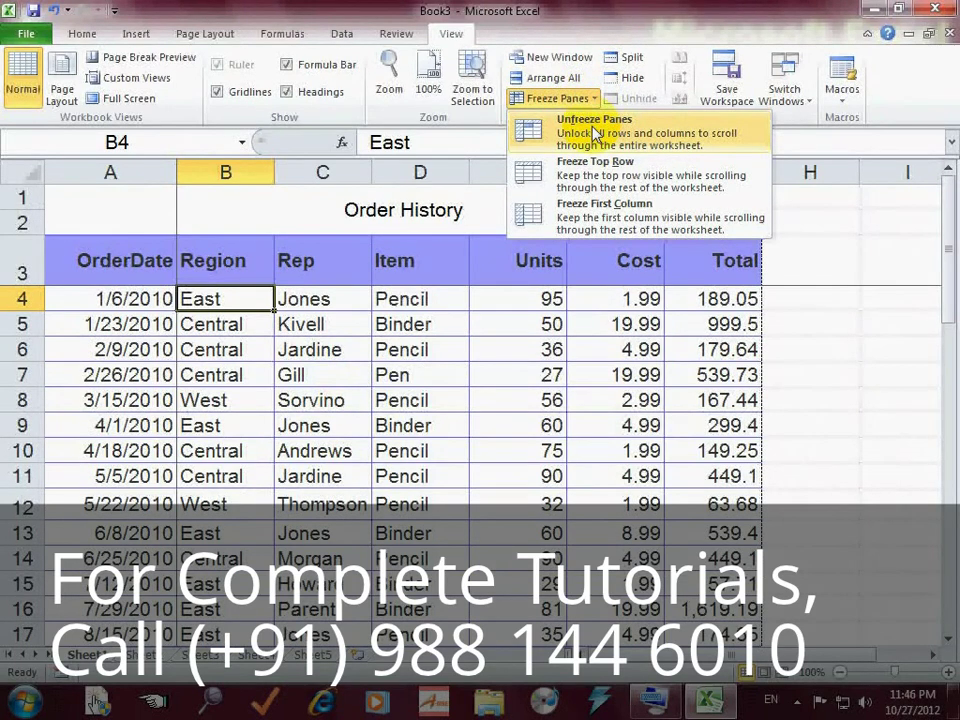
pyautogui.click(594, 133)
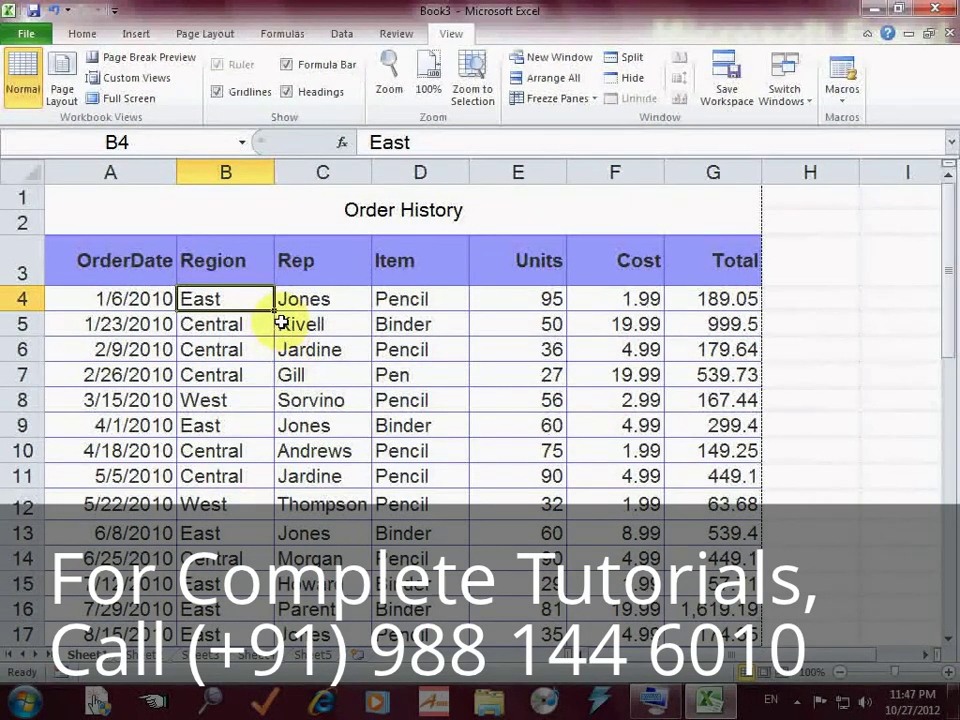
pyautogui.scroll(-4, 290, 326)
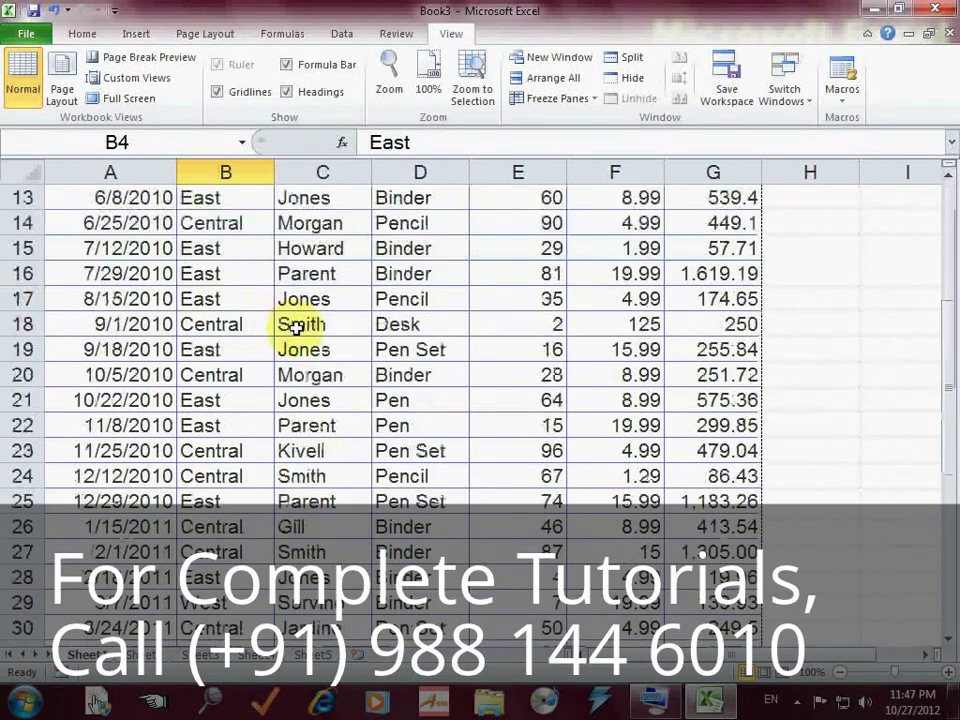
pyautogui.scroll(4, 293, 328)
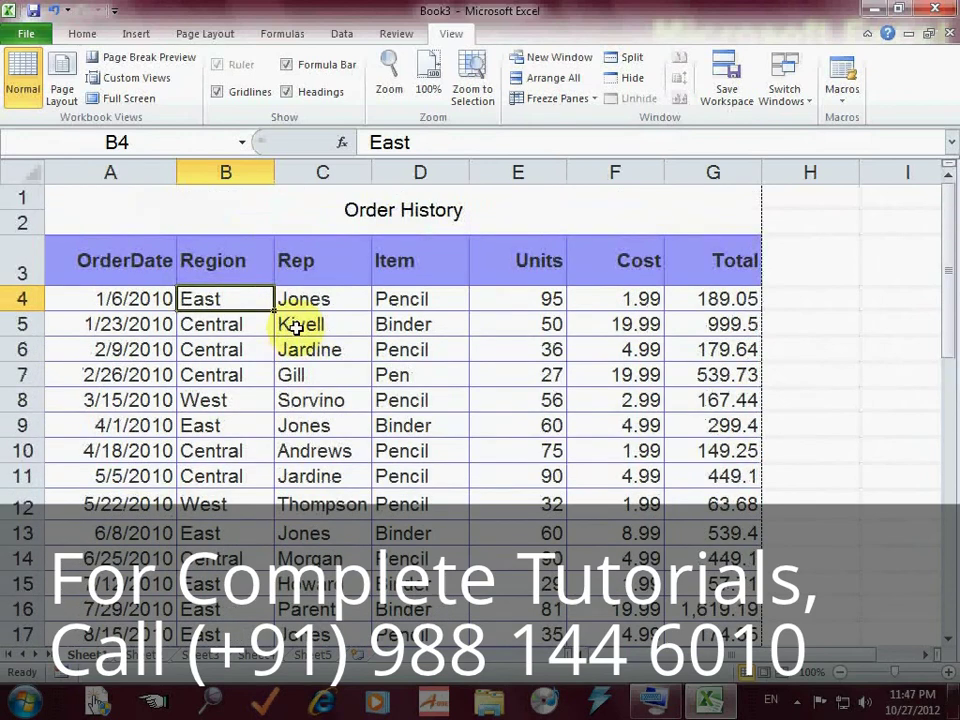